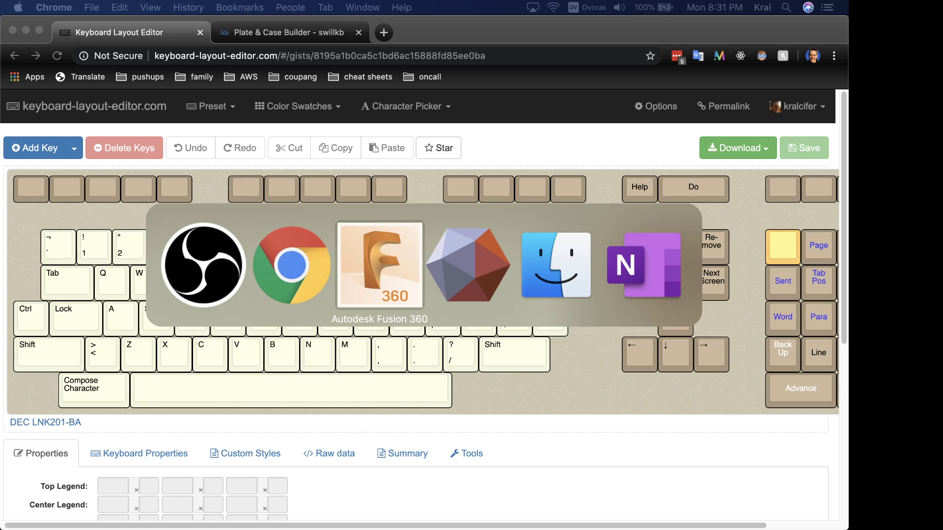
{"action": "key", "text": "super+Tab"}
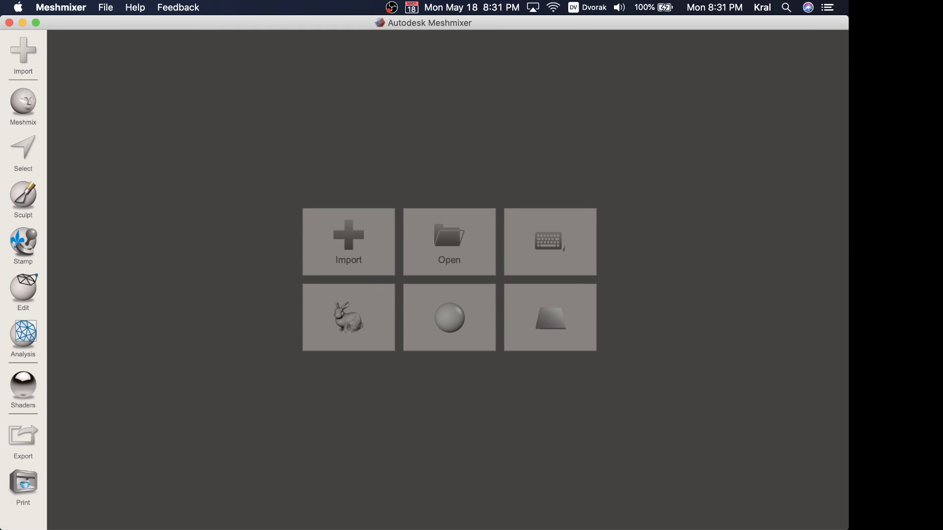
{"action": "key", "text": "super+Tab"}
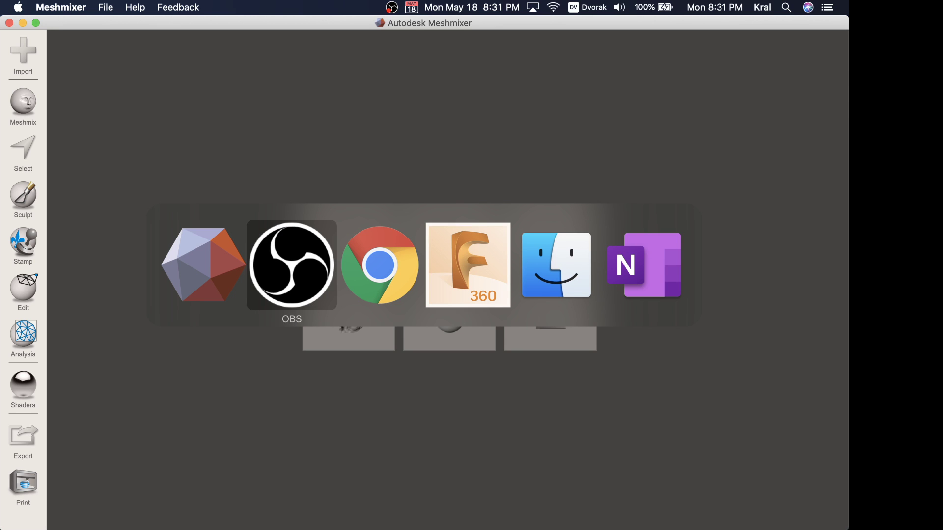
{"action": "key", "text": "super+Tab"}
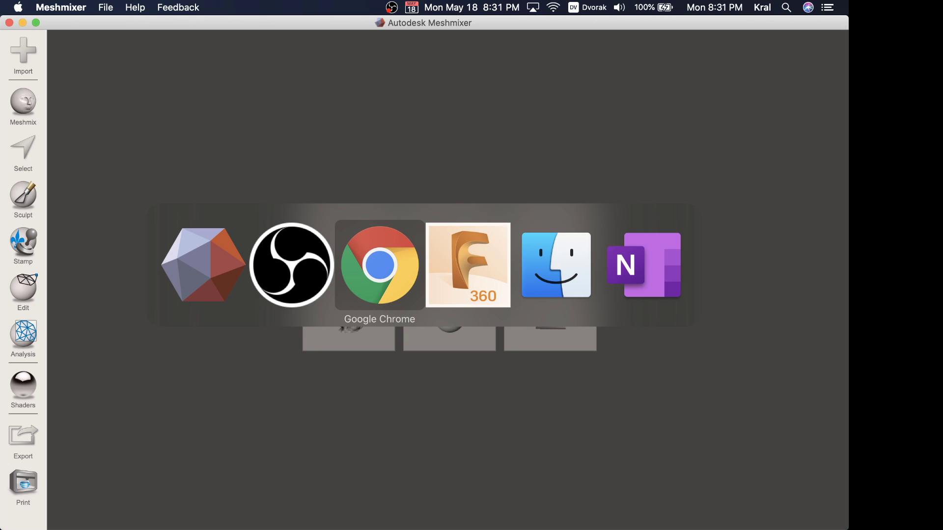
{"action": "key", "text": "super+Tab"}
{"action": "key", "text": "super+Tab"}
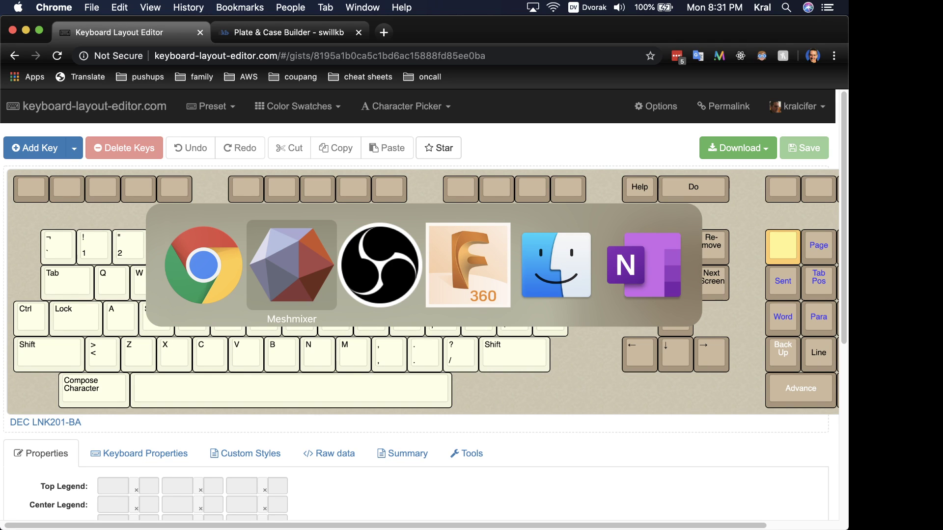
Step: Switch to Finder and expand the r1 folder to look through its .mix model files
{"action": "key", "text": "super+Tab"}
{"action": "key", "text": "super+Tab"}
{"action": "key", "text": "super+Tab"}
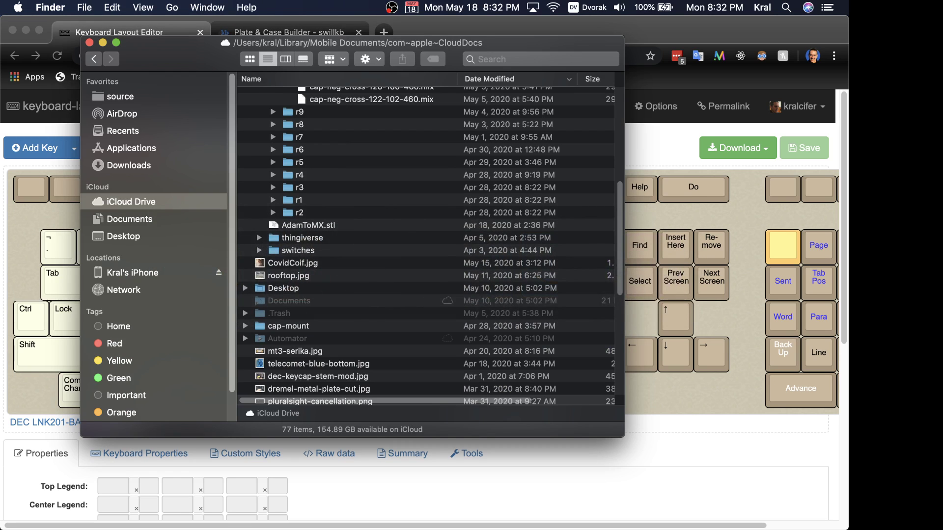
{"action": "key", "text": "super+Tab"}
{"action": "key", "text": "super+Tab"}
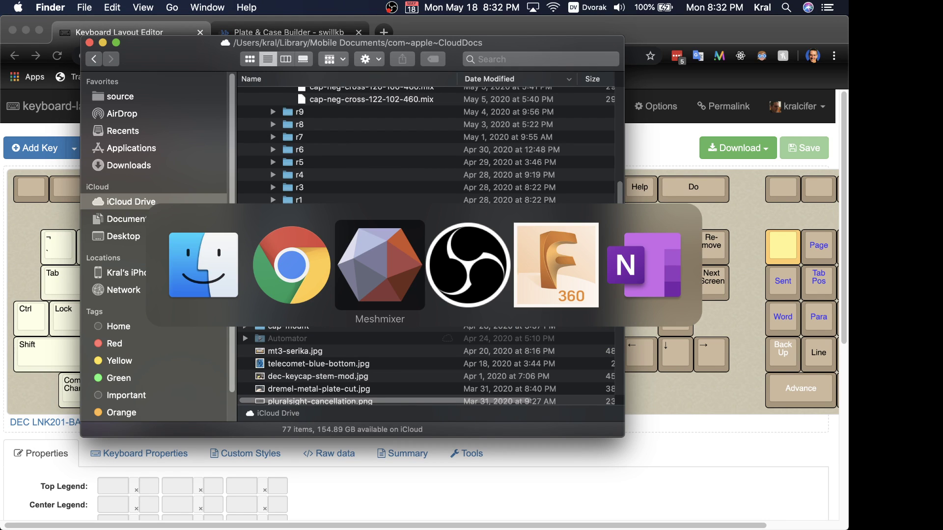
{"action": "key", "text": "super+Tab"}
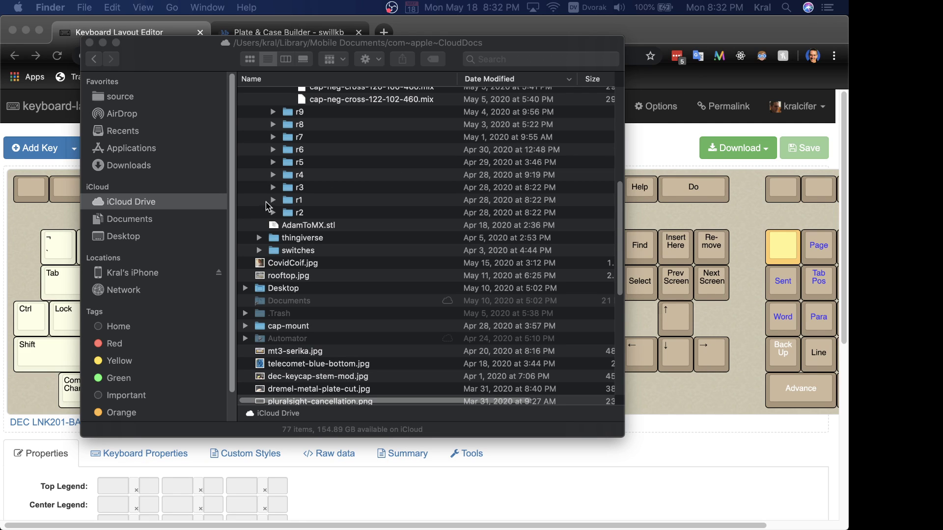
{"action": "left_click", "coordinate": [273, 200]}
{"action": "left_click", "coordinate": [273, 200]}
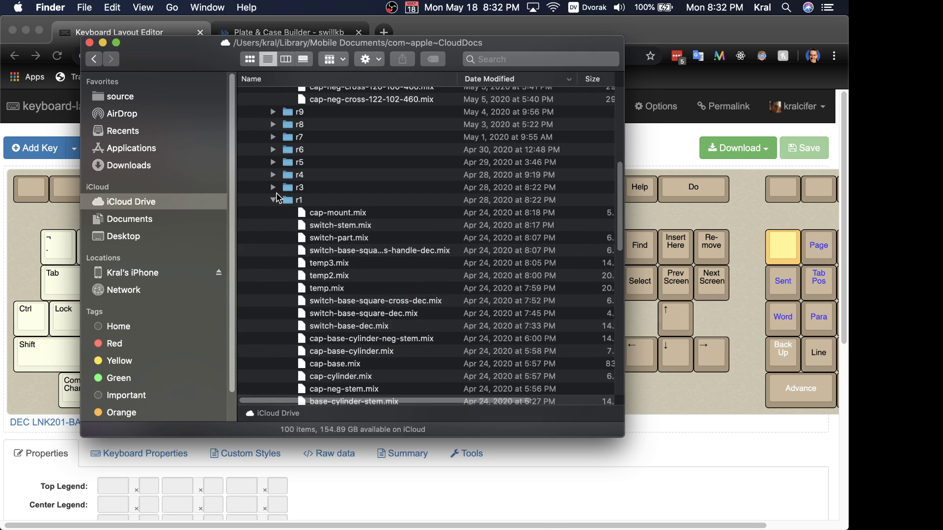
{"action": "scroll", "coordinate": [358, 203], "scroll_direction": "down", "scroll_amount": 1}
{"action": "scroll", "coordinate": [358, 203], "scroll_direction": "down", "scroll_amount": 5}
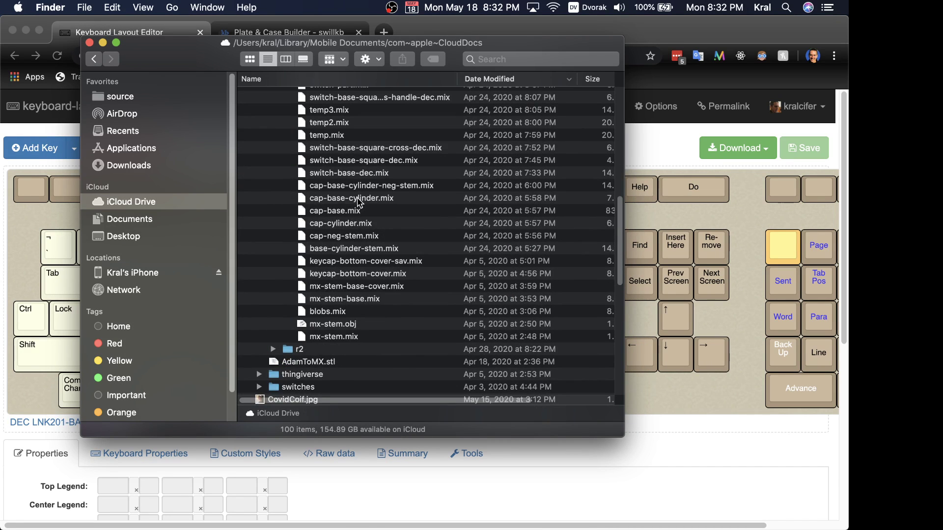
{"action": "scroll", "coordinate": [358, 203], "scroll_direction": "up", "scroll_amount": 1}
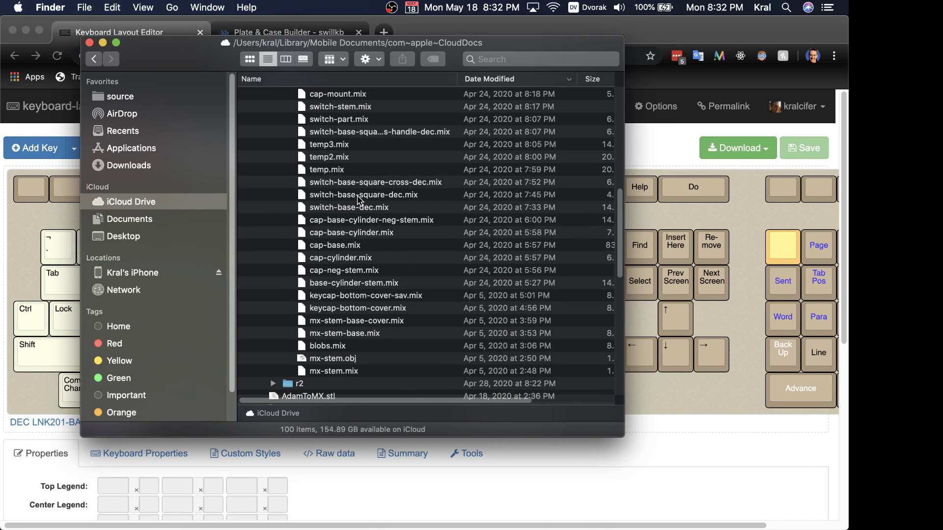
Step: Switch to Meshmixer behind the Finder window, open cap-base-cylinder.mix from the r1 folder in it, and view the cylinder from the left and above
{"action": "key", "text": "super+Tab"}
{"action": "key", "text": "super+Tab"}
{"action": "key", "text": "super+Tab"}
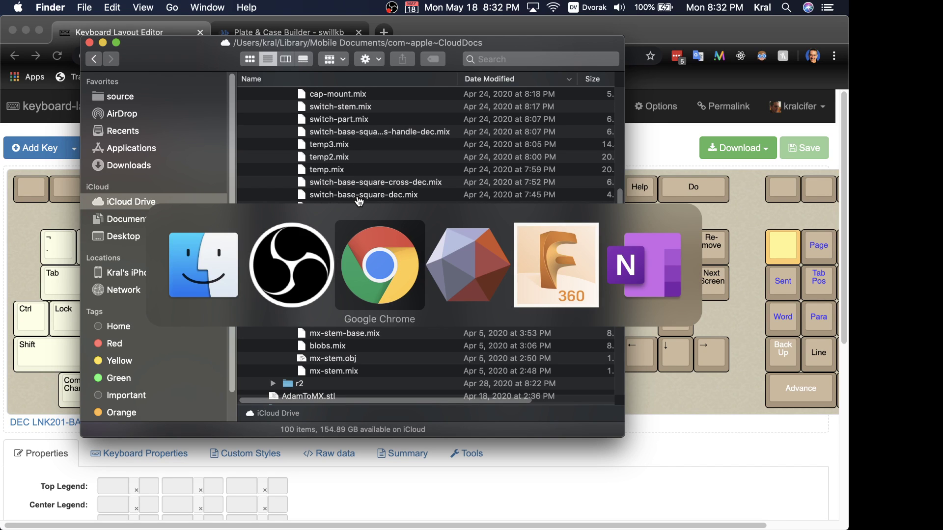
{"action": "key", "text": "super+Tab"}
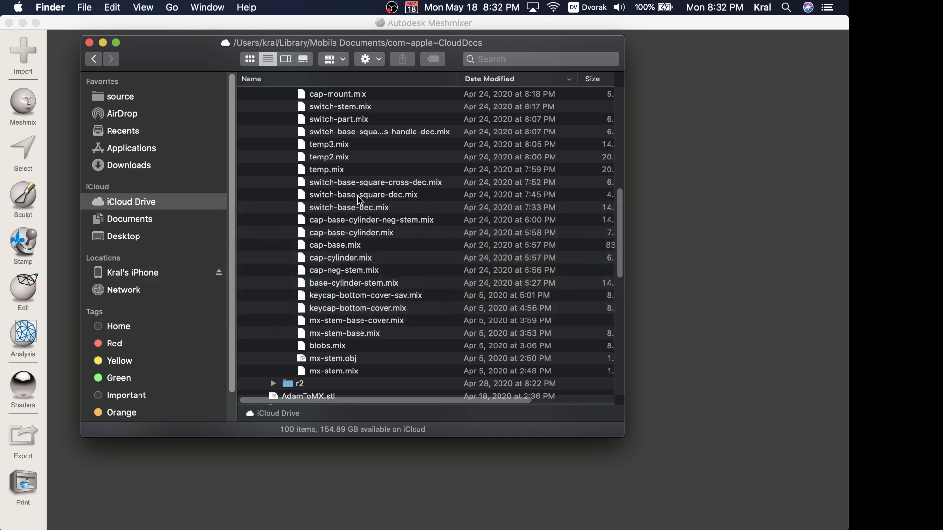
{"action": "scroll", "coordinate": [411, 246], "scroll_direction": "up", "scroll_amount": 2}
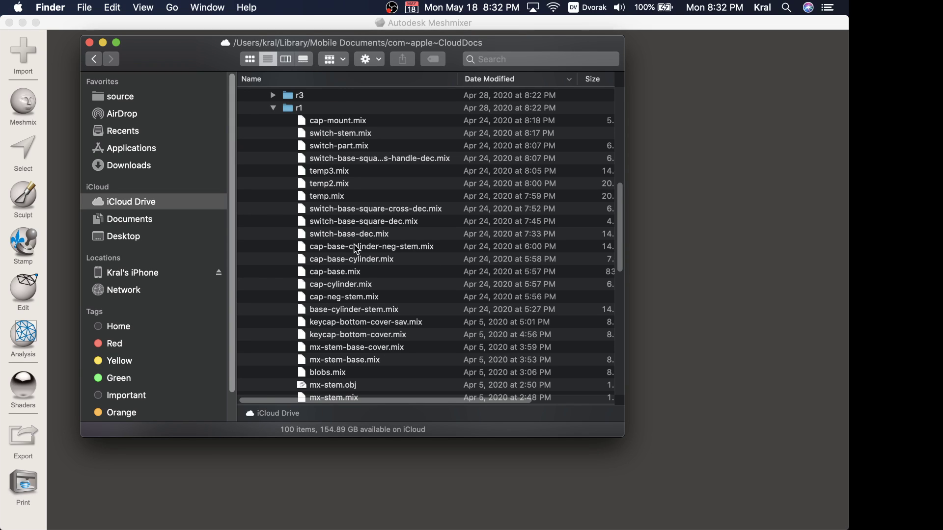
{"action": "left_click", "coordinate": [376, 265]}
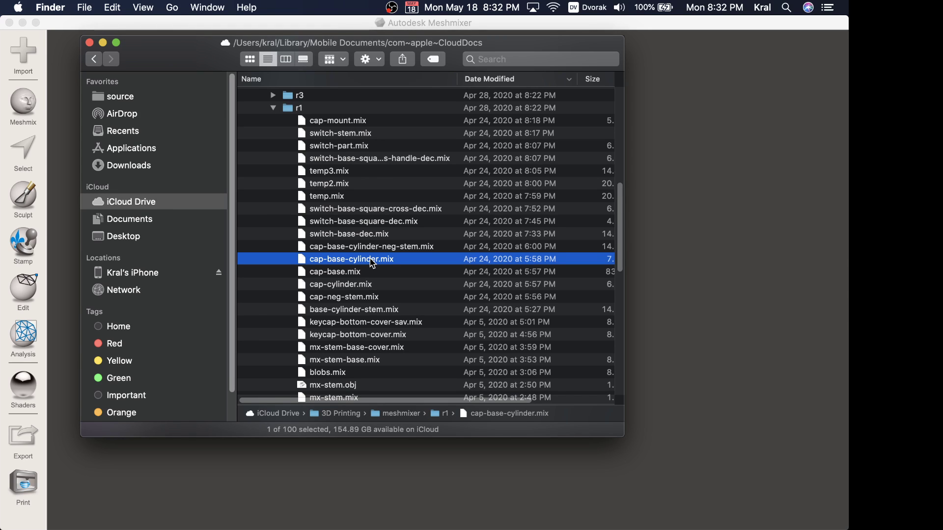
{"action": "left_click_drag", "start_coordinate": [373, 264], "coordinate": [240, 493]}
{"action": "left_click", "coordinate": [241, 494]}
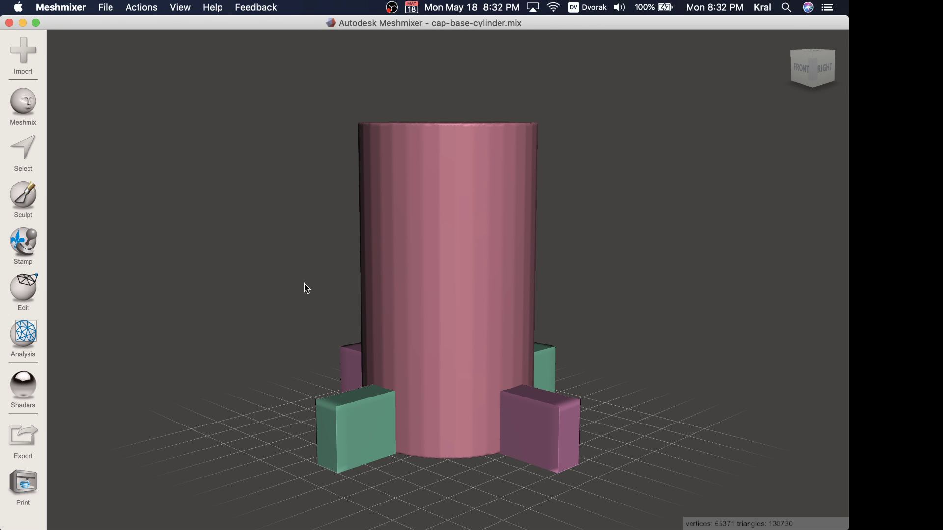
{"action": "right_click_drag", "start_coordinate": [237, 395], "coordinate": [497, 416]}
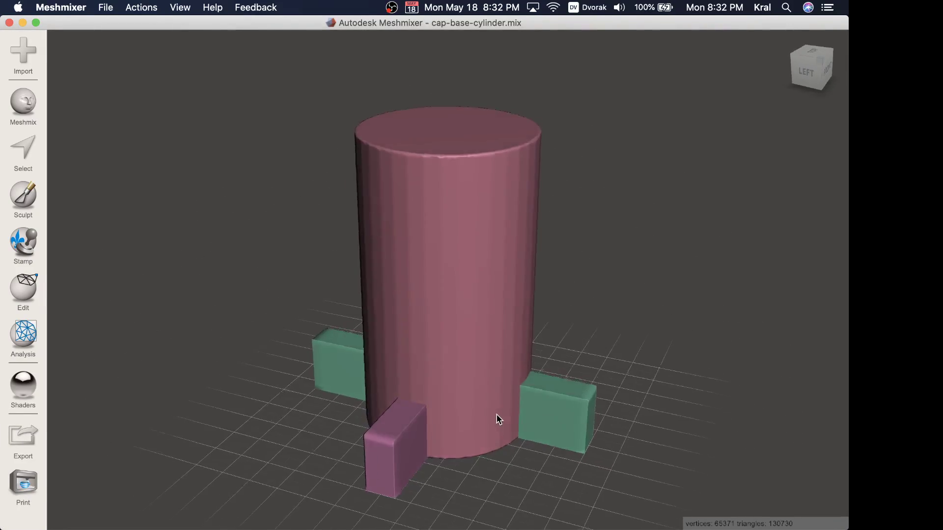
{"action": "scroll", "coordinate": [499, 418], "scroll_direction": "down", "scroll_amount": 10}
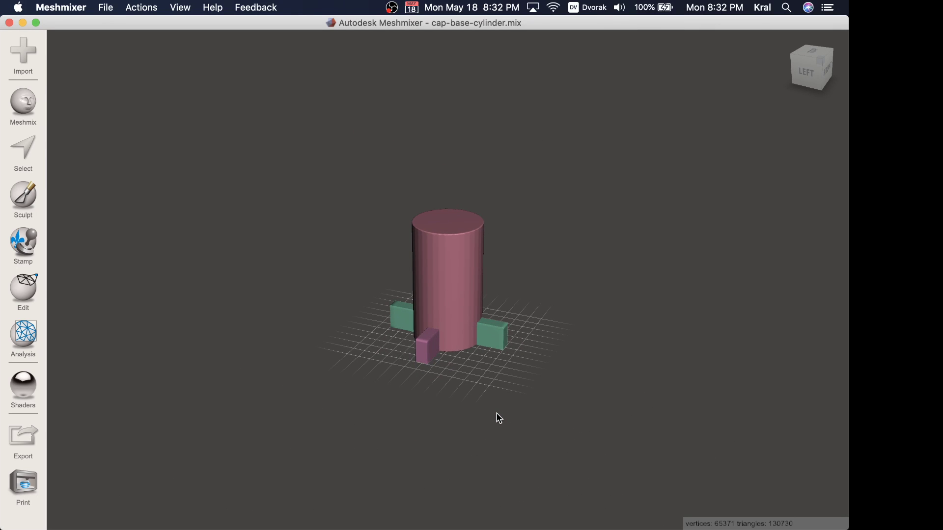
{"action": "scroll", "coordinate": [499, 418], "scroll_direction": "down", "scroll_amount": 3}
{"action": "scroll", "coordinate": [499, 419], "scroll_direction": "down", "scroll_amount": 2}
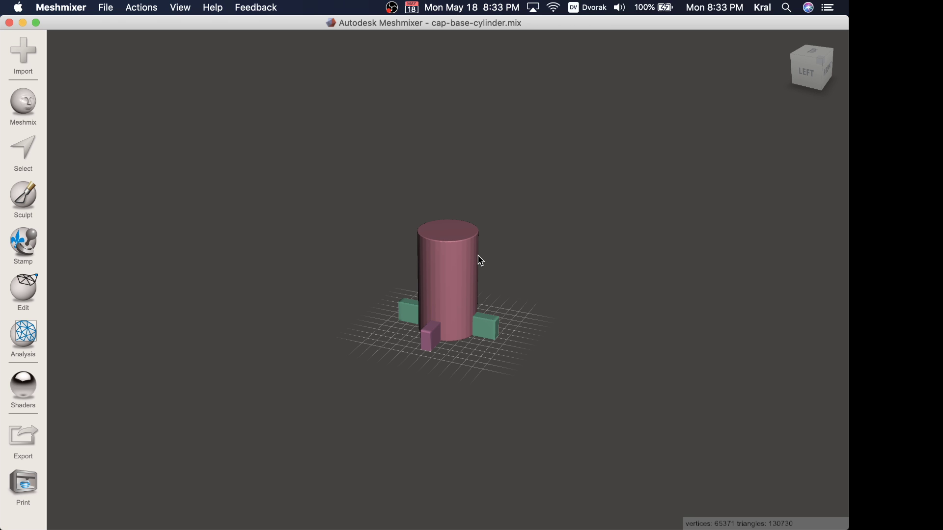
Step: Return to Finder, select the cap-base-600-560-neg-cross-115-095-460-solid.stl file in the r11 folder, and widen the Name column to fit the full file names
{"action": "key", "text": "super+Tab"}
{"action": "scroll", "coordinate": [334, 231], "scroll_direction": "up", "scroll_amount": 5}
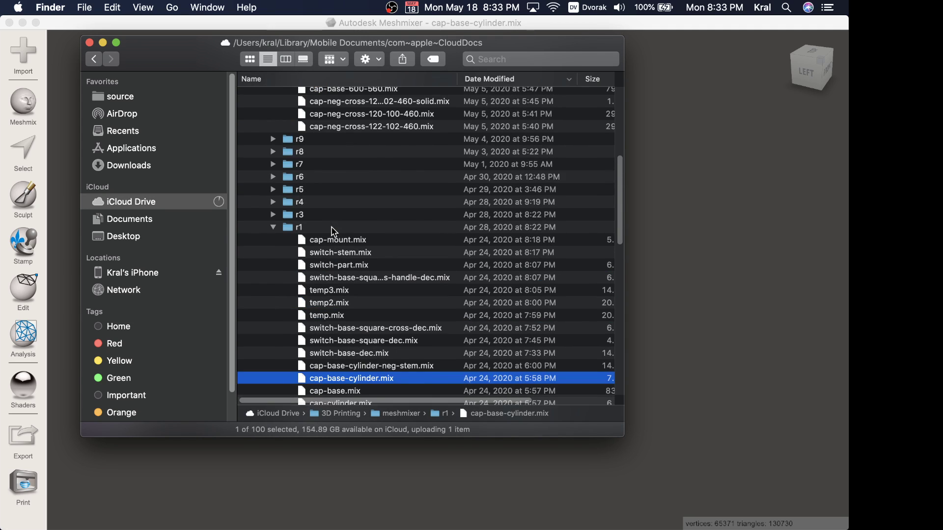
{"action": "scroll", "coordinate": [334, 231], "scroll_direction": "up", "scroll_amount": 3}
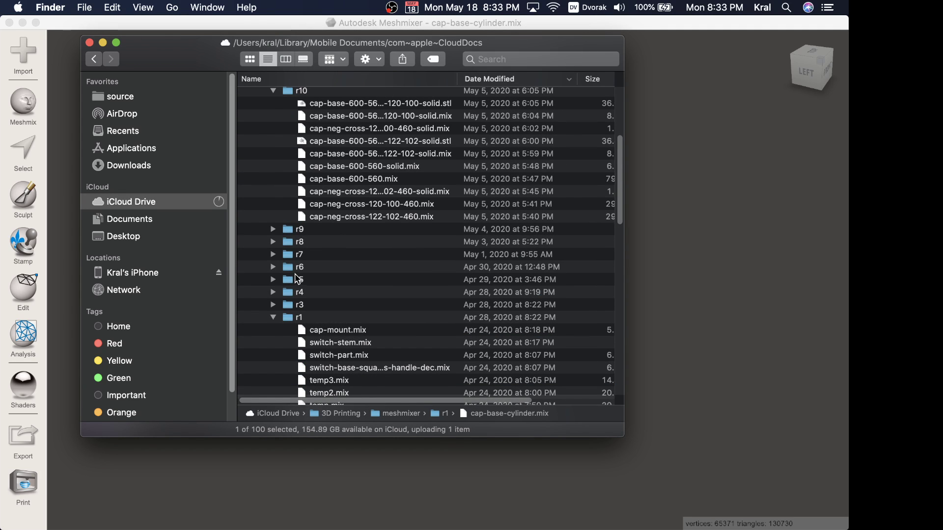
{"action": "scroll", "coordinate": [297, 278], "scroll_direction": "up", "scroll_amount": 5}
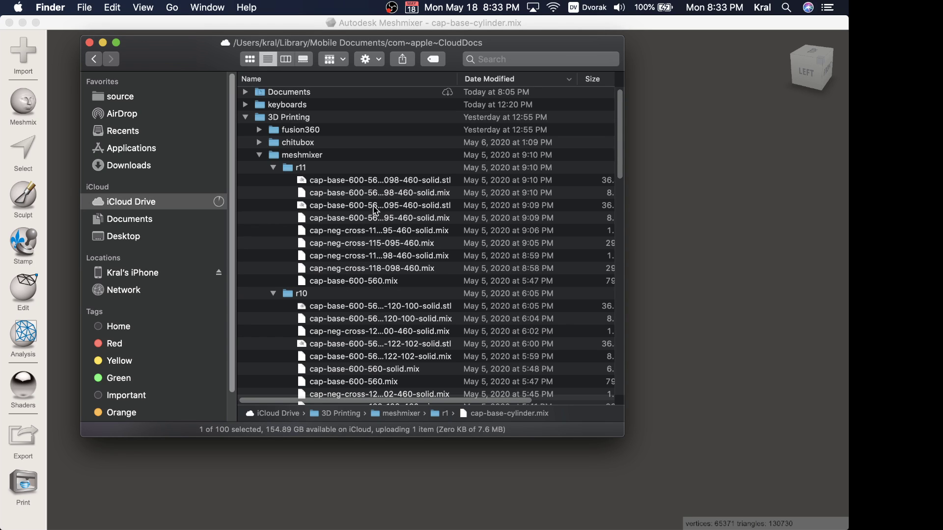
{"action": "left_click", "coordinate": [376, 208]}
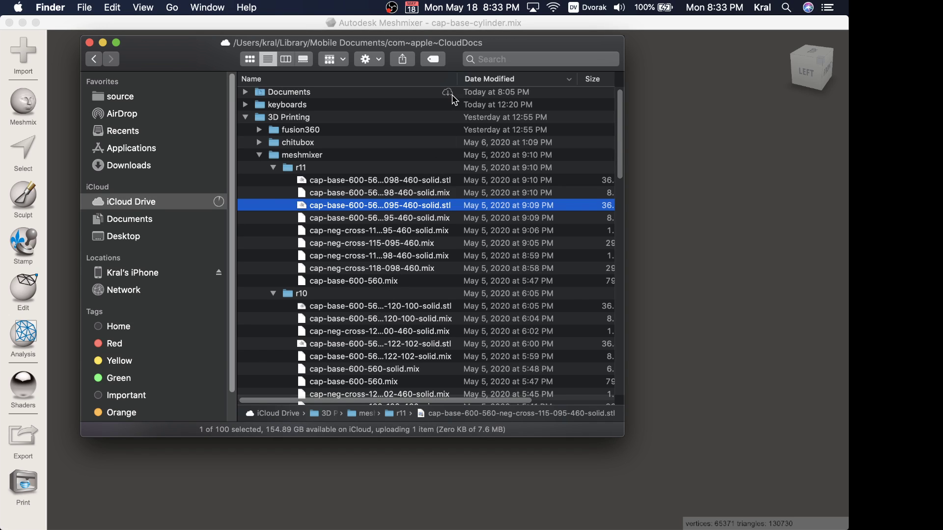
{"action": "mouse_move", "coordinate": [2, 356]}
{"action": "left_click_drag", "start_coordinate": [457, 82], "coordinate": [554, 91]}
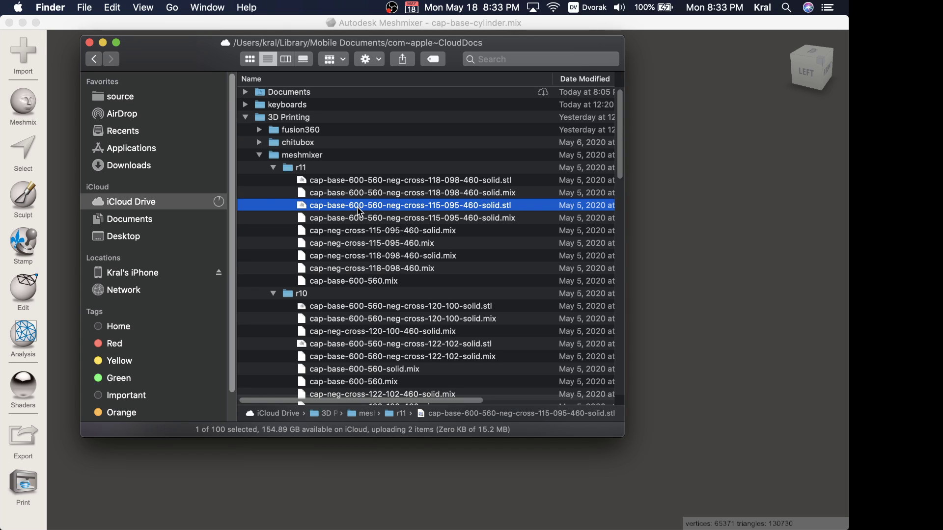
{"action": "key", "text": "Return"}
{"action": "left_click", "coordinate": [403, 207]}
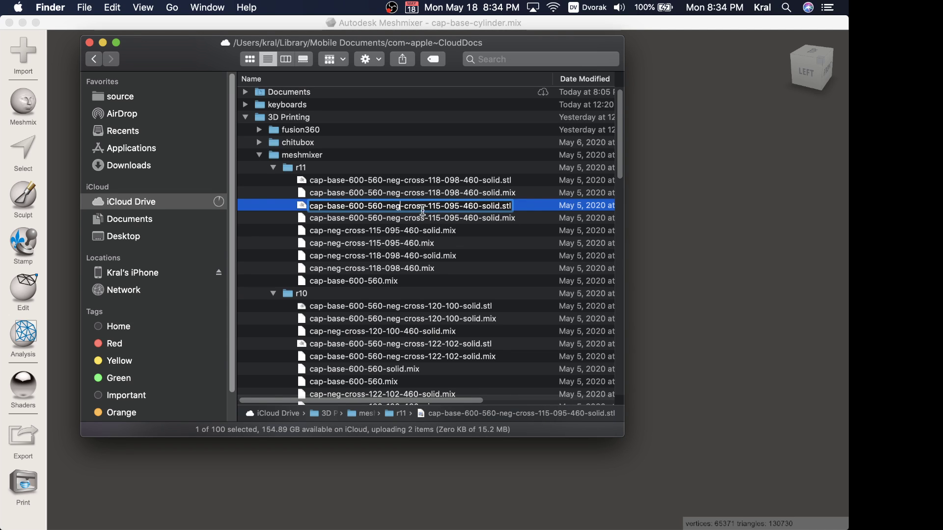
{"action": "key", "text": "Return"}
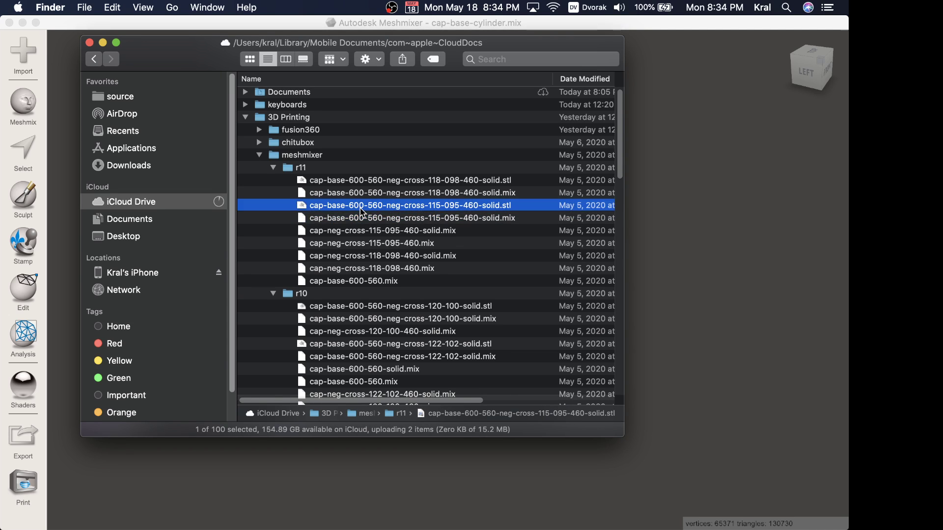
Step: Replace the Meshmixer scene with cap-base-600-560-neg-cross-115-095-460-solid.stl and inspect its raised side numbers and the cross-shaped cavity
{"action": "left_click_drag", "start_coordinate": [362, 212], "coordinate": [326, 464]}
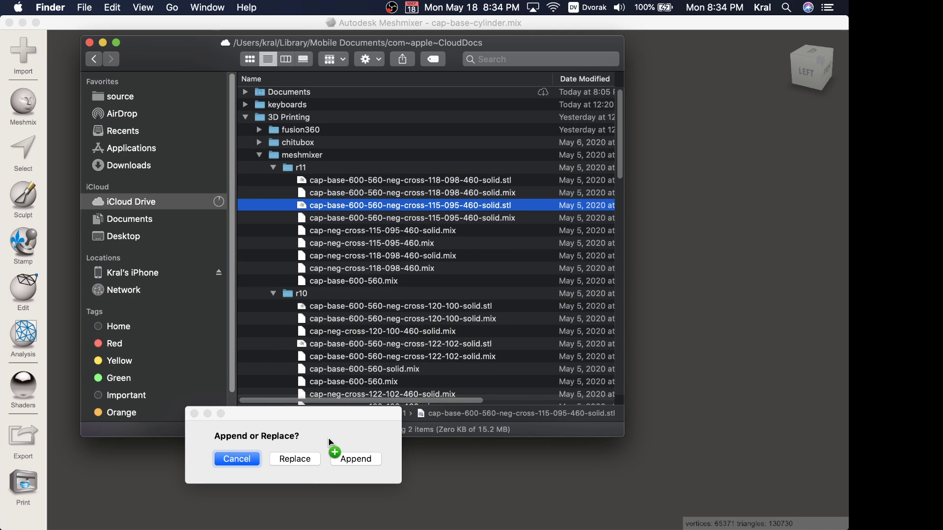
{"action": "left_click", "coordinate": [290, 459]}
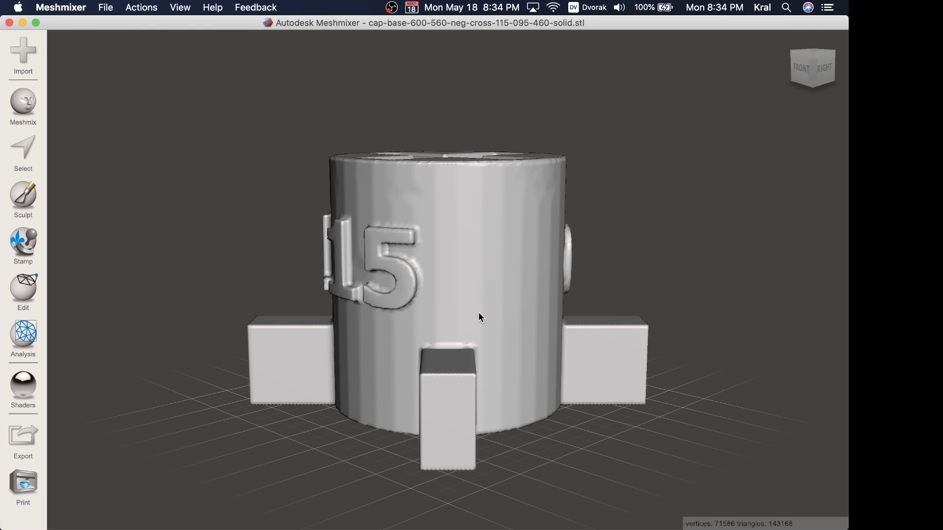
{"action": "right_click_drag", "start_coordinate": [479, 313], "coordinate": [702, 306]}
{"action": "right_click_drag", "start_coordinate": [848, 282], "coordinate": [712, 307]}
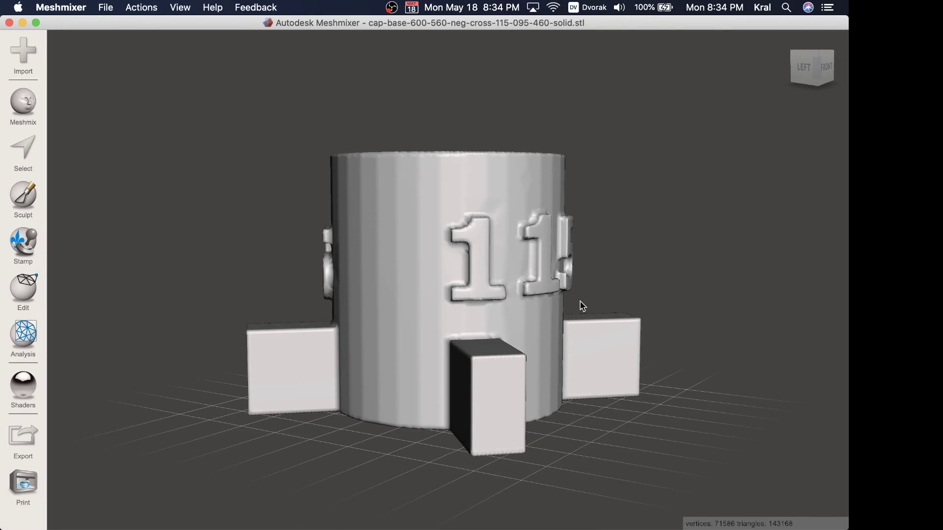
{"action": "right_click_drag", "start_coordinate": [428, 291], "coordinate": [515, 408]}
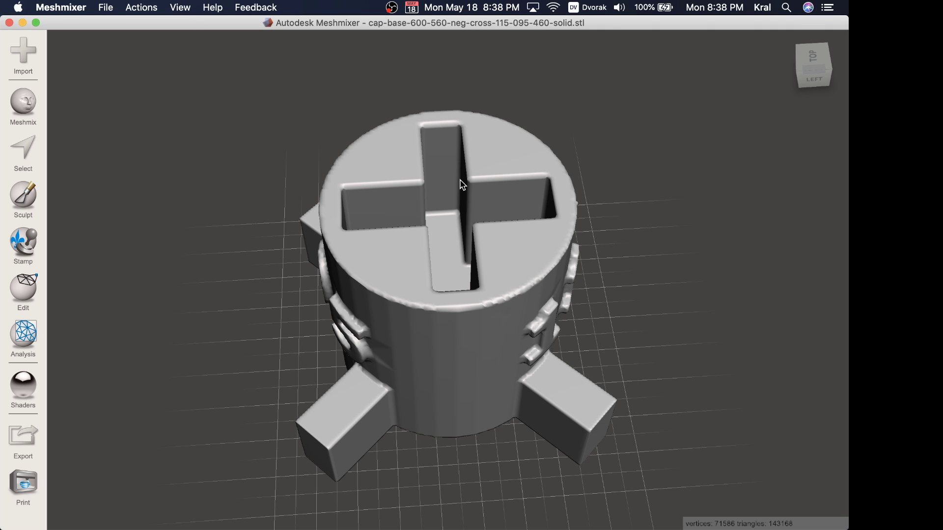
Step: Switch to Autodesk Fusion 360 and open the keycaps project from the Mechanical Keyboards team's project list
{"action": "key", "text": "super+Tab"}
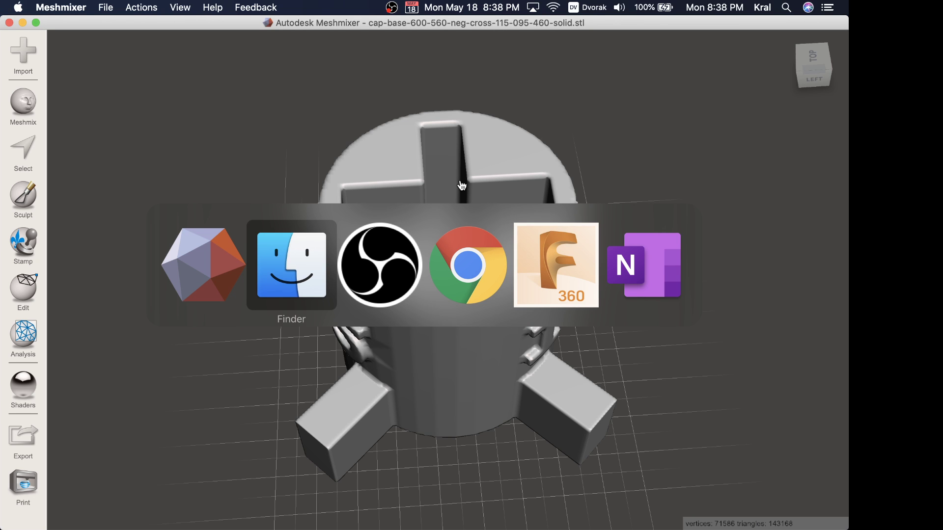
{"action": "key", "text": "super+Tab"}
{"action": "key", "text": "super+Tab"}
{"action": "key", "text": "super+Tab"}
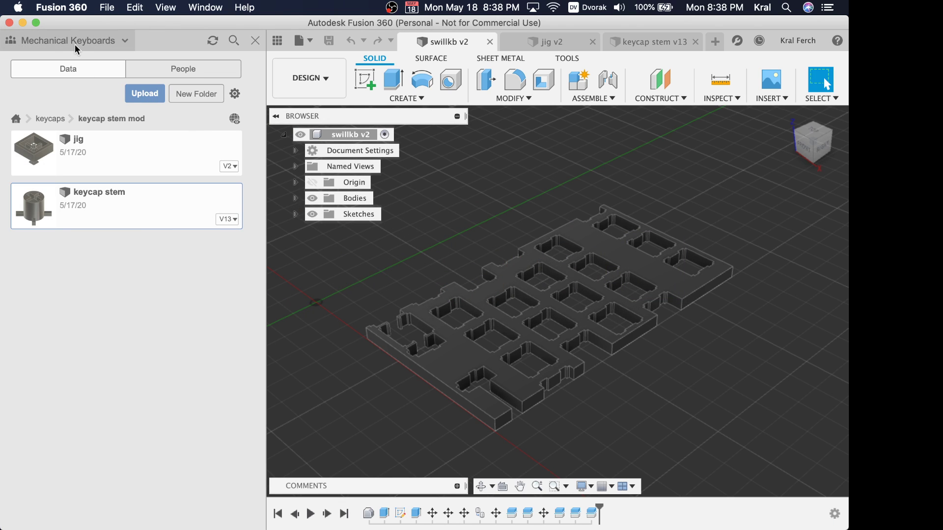
{"action": "left_click", "coordinate": [19, 120]}
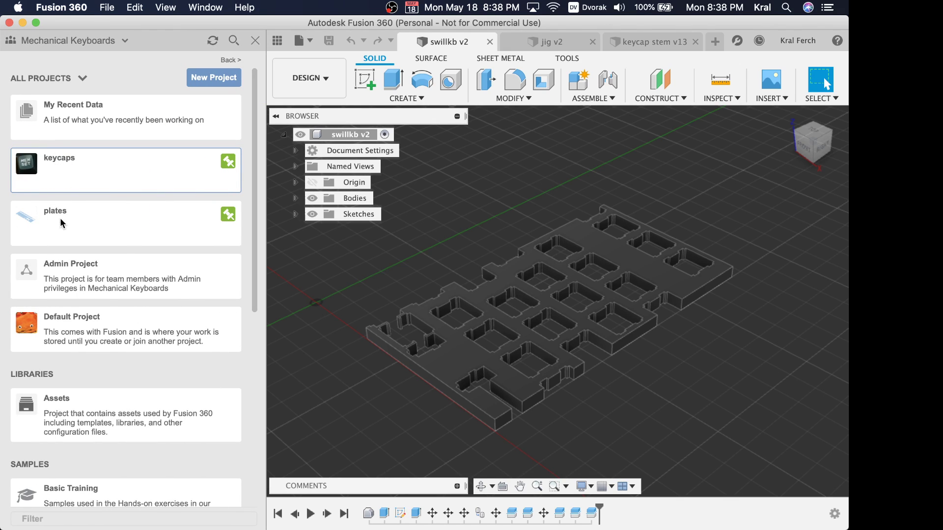
{"action": "left_click", "coordinate": [51, 44]}
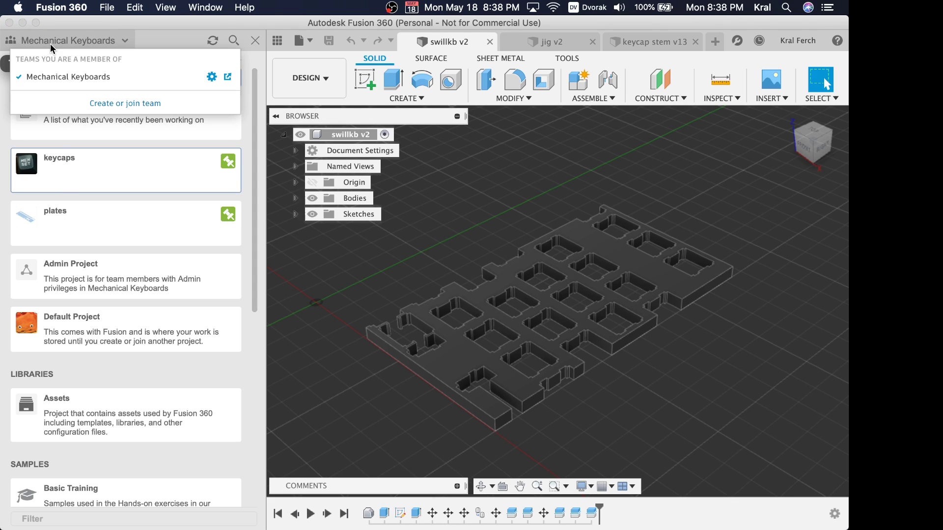
{"action": "left_click", "coordinate": [97, 149]}
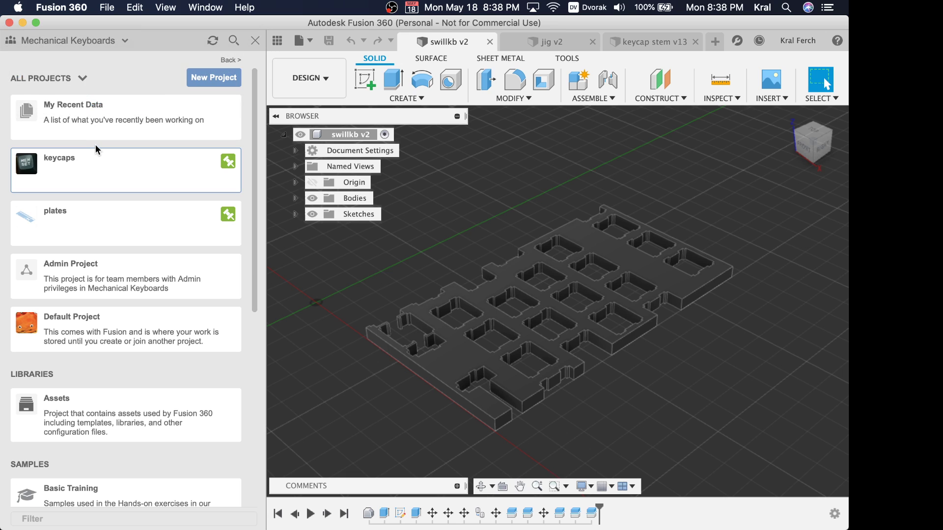
{"action": "left_click", "coordinate": [90, 161]}
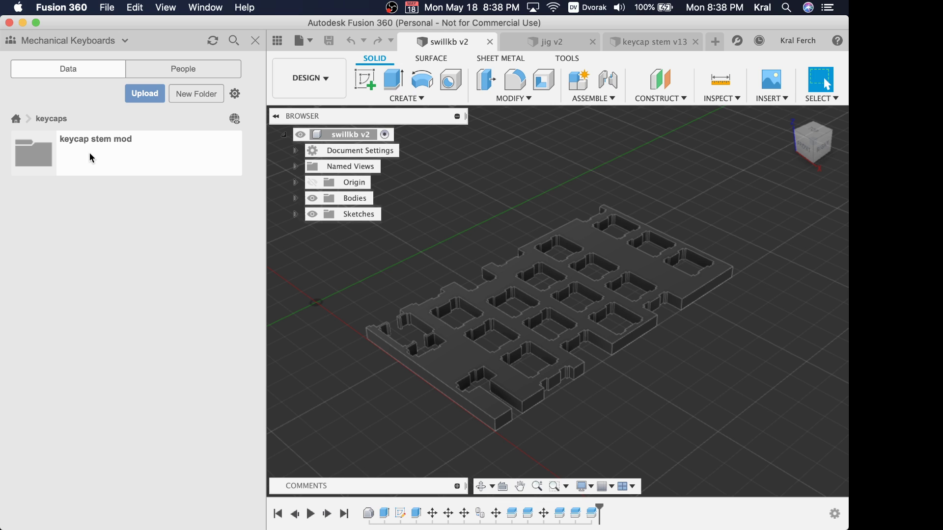
Step: Open the jig design from the keycap stem mod folder, close the data panel, and view the jig from its left side
{"action": "left_click", "coordinate": [91, 158]}
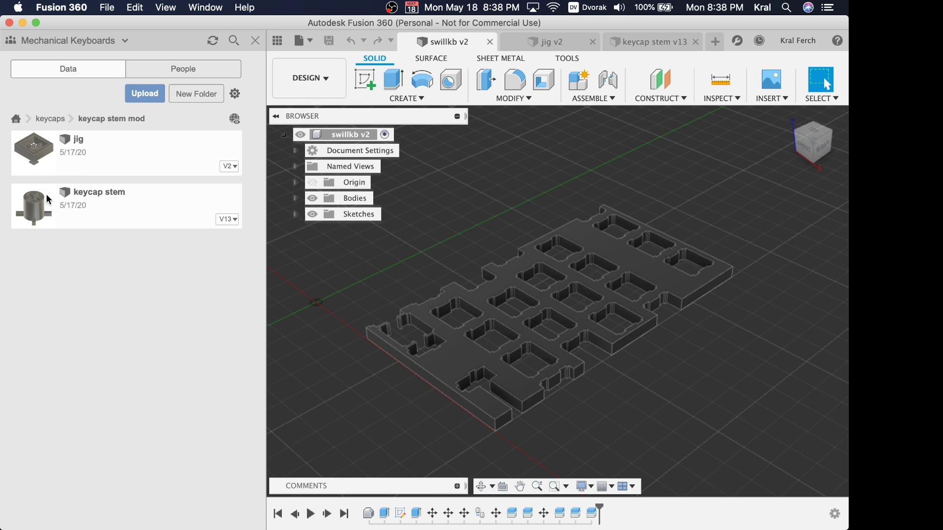
{"action": "double_click", "coordinate": [96, 149]}
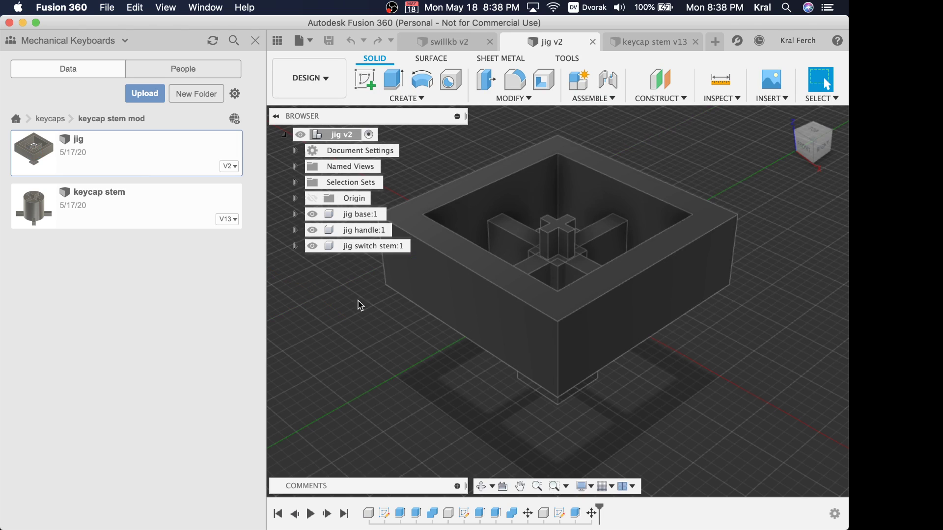
{"action": "left_click", "coordinate": [255, 41]}
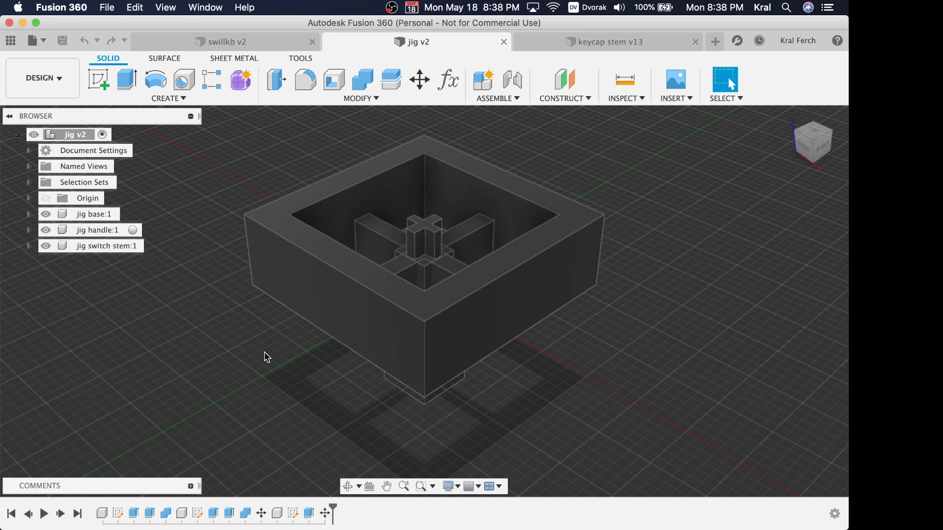
{"action": "middle_click_drag", "start_coordinate": [266, 352], "coordinate": [375, 362]}
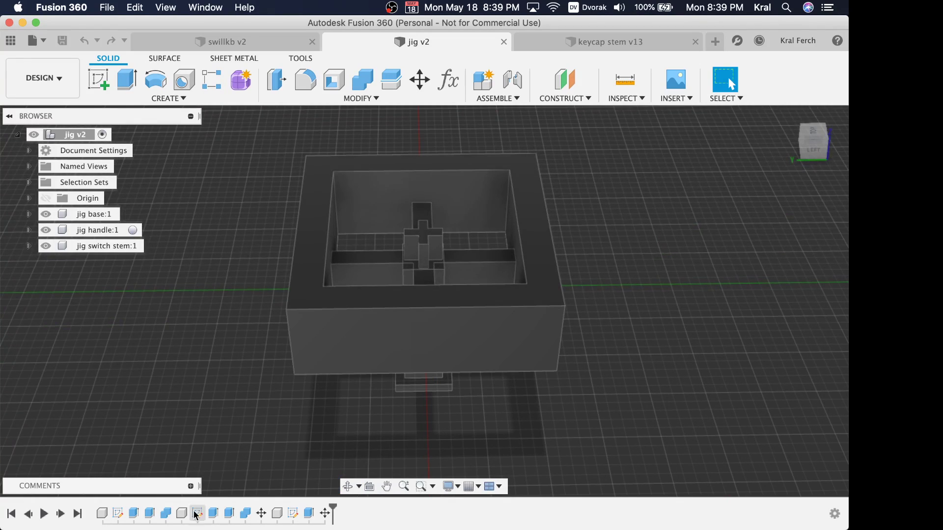
Step: Examine the jig base component, its base sketch and the user parameters, widening the Name column to read the full parameter names
{"action": "left_click", "coordinate": [107, 518]}
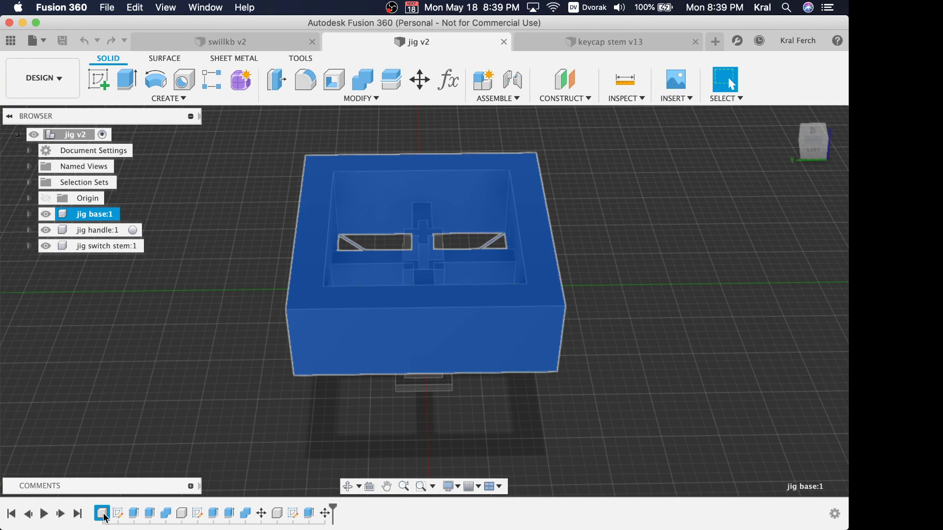
{"action": "left_click", "coordinate": [119, 516]}
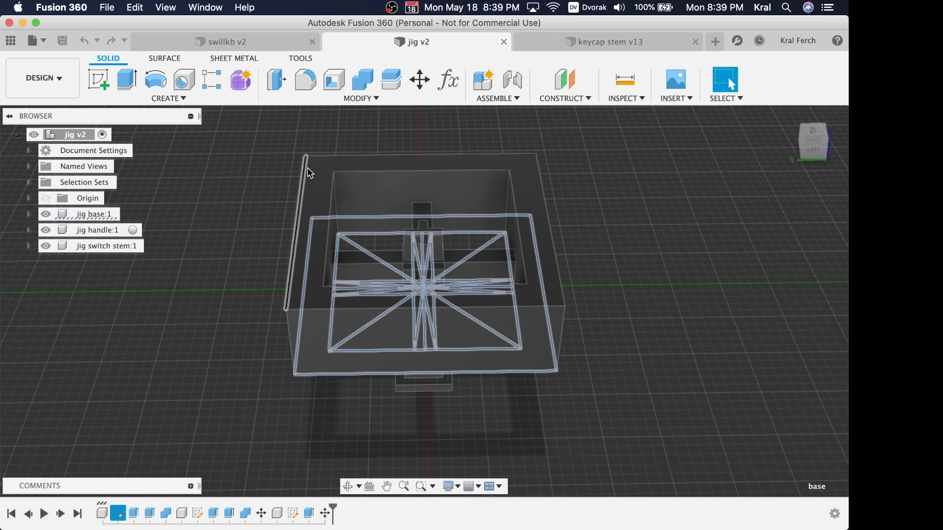
{"action": "left_click", "coordinate": [449, 79]}
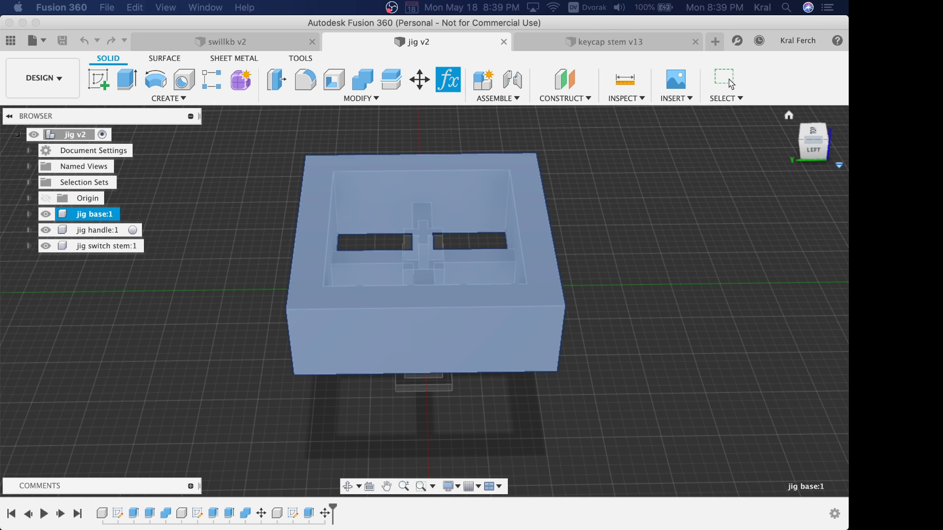
{"action": "left_click_drag", "start_coordinate": [798, 29], "coordinate": [293, 177]}
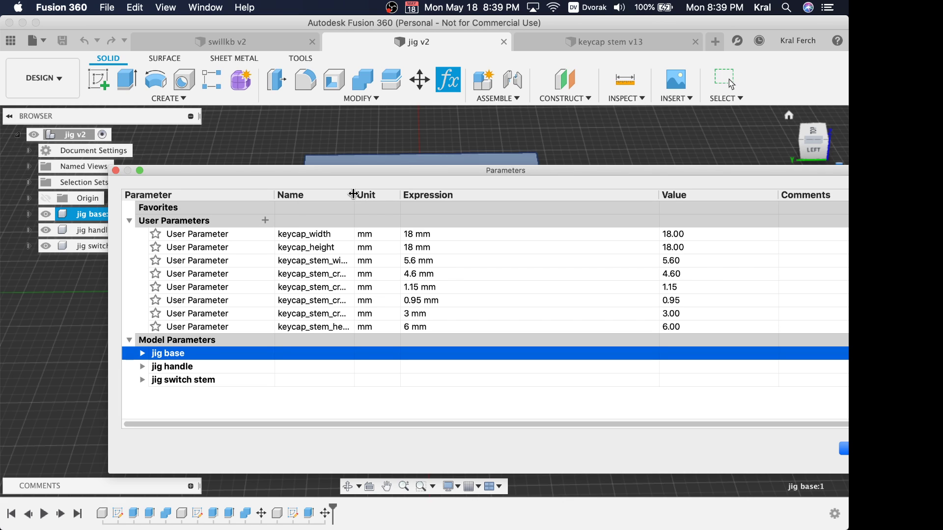
{"action": "left_click_drag", "start_coordinate": [354, 195], "coordinate": [463, 194]}
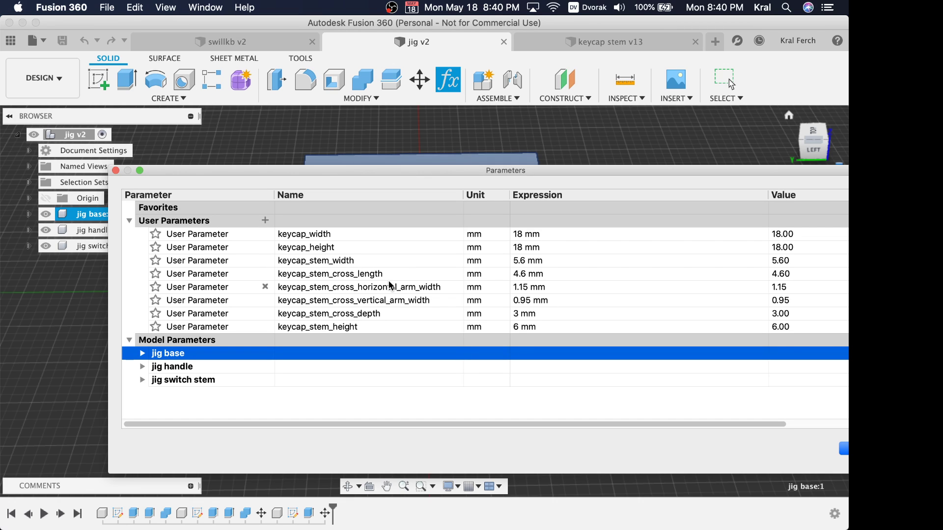
{"action": "left_click", "coordinate": [117, 171]}
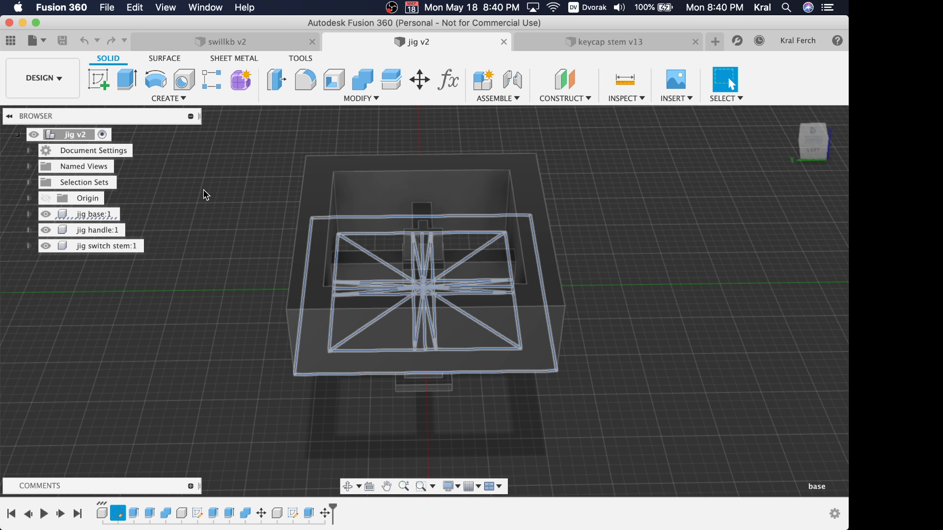
Step: Inspect the last Move feature and the jig switch stem's Extrude in the timeline, and view the jig from higher above
{"action": "left_click", "coordinate": [205, 193]}
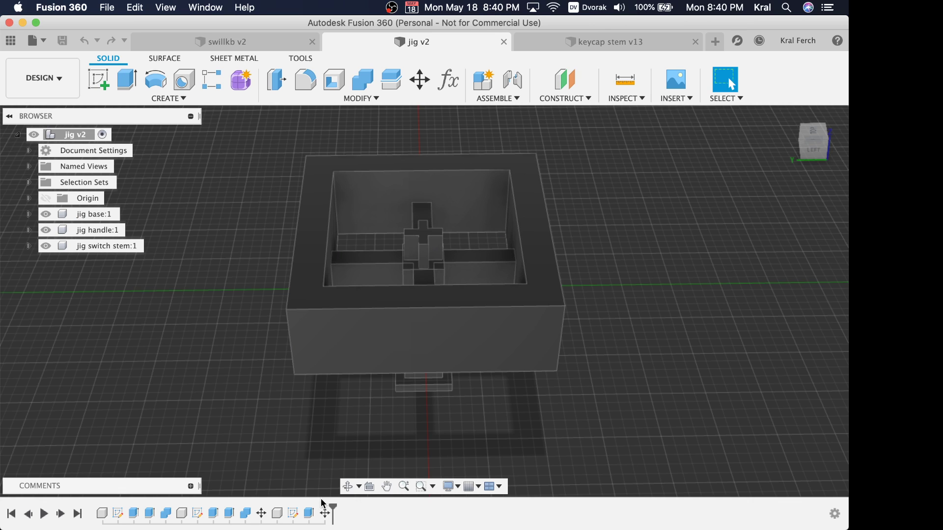
{"action": "left_click", "coordinate": [325, 513]}
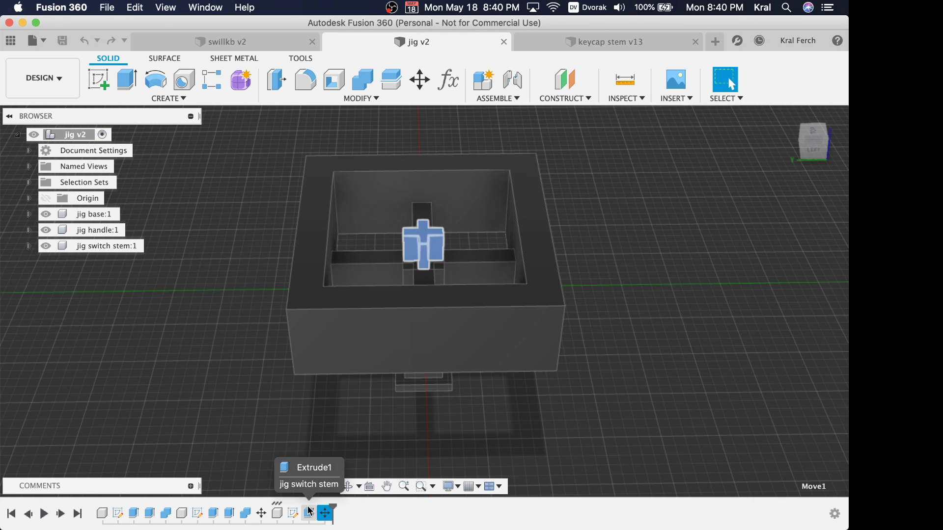
{"action": "left_click", "coordinate": [303, 512]}
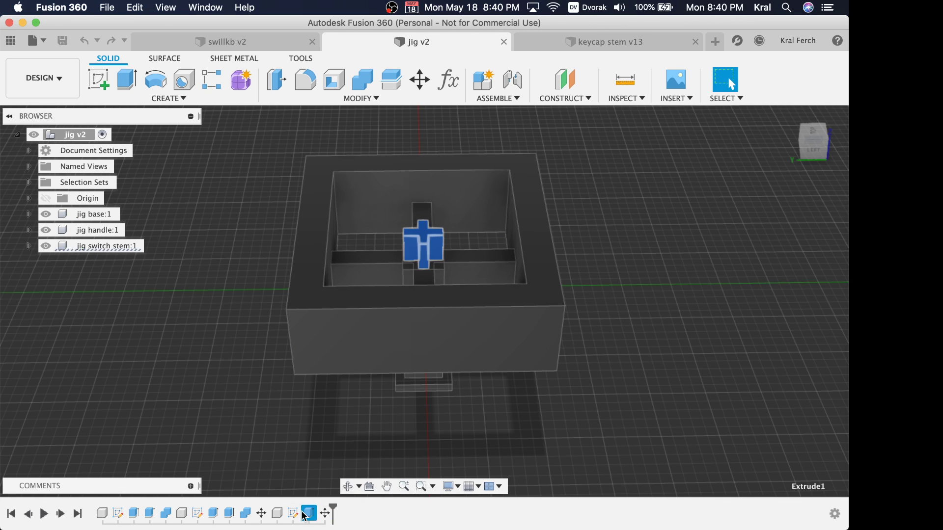
{"action": "left_click", "coordinate": [135, 319]}
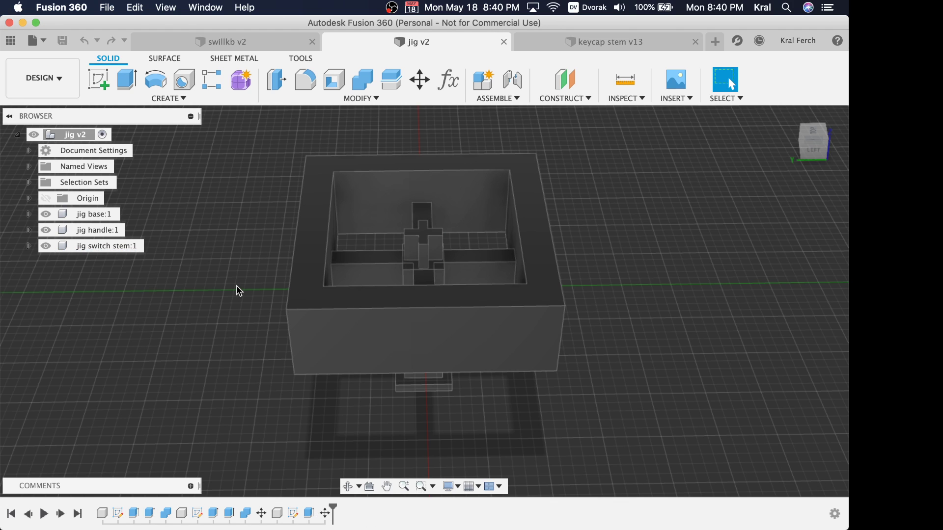
{"action": "middle_click_drag", "start_coordinate": [240, 291], "coordinate": [250, 309], "text": "shift"}
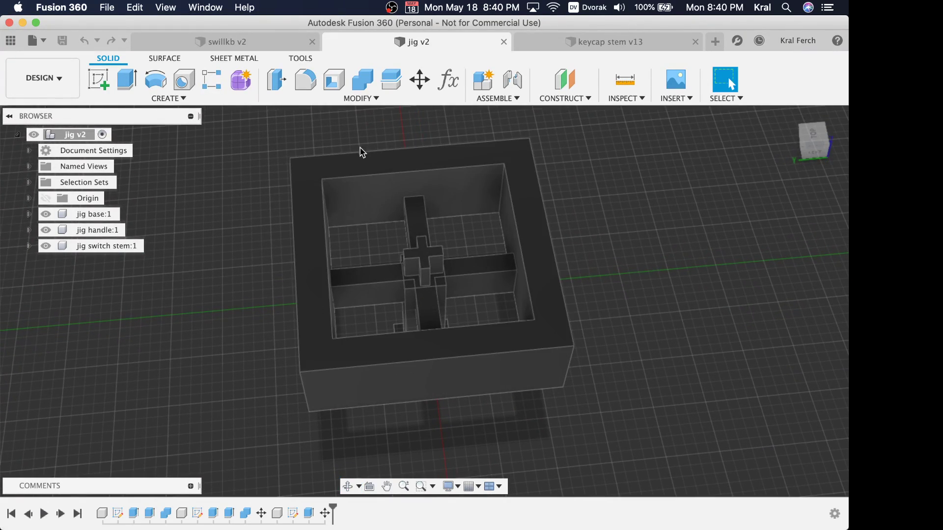
Step: Set the keycap_width user parameter to 30 mm and view the resized jig from the front
{"action": "left_click", "coordinate": [445, 83]}
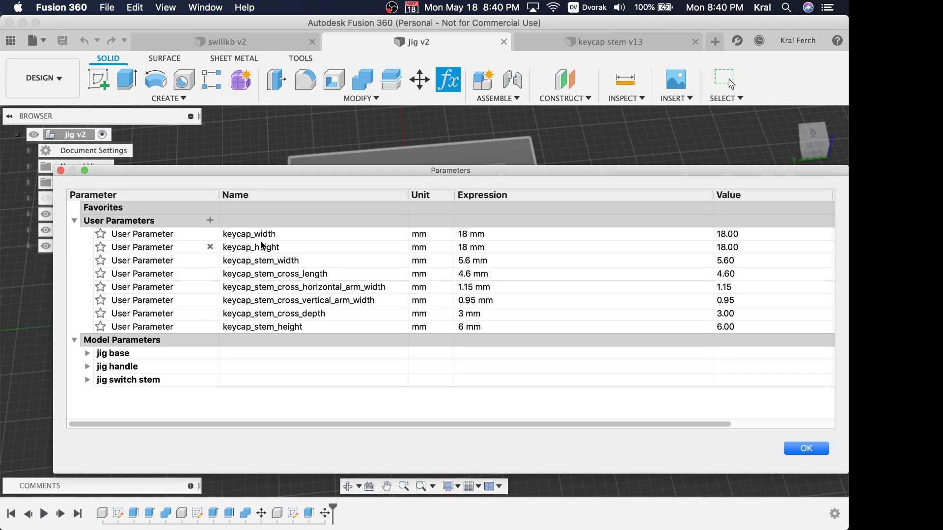
{"action": "left_click", "coordinate": [462, 234]}
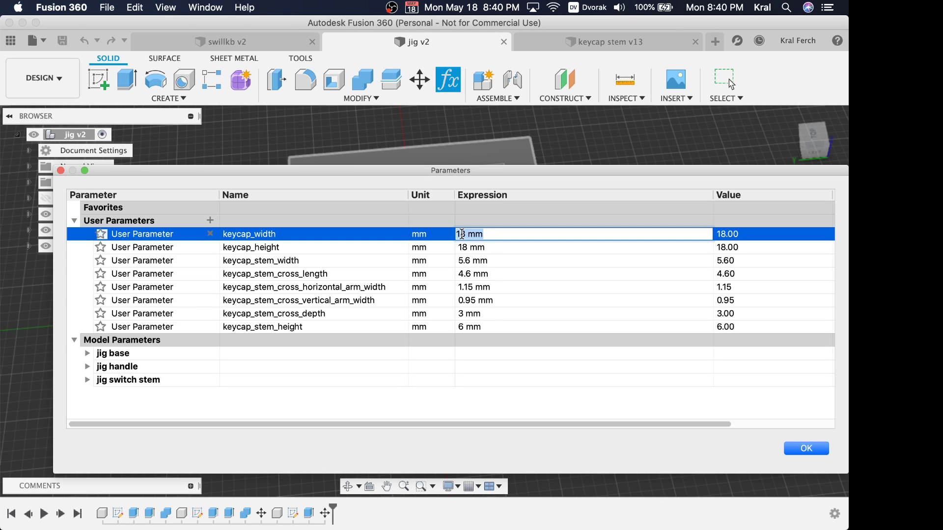
{"action": "type", "text": "30"}
{"action": "key", "text": "Return"}
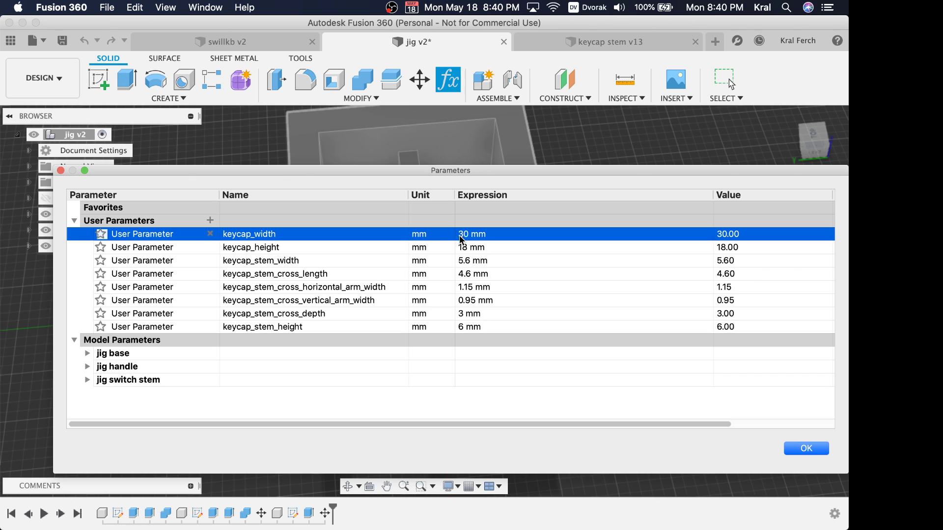
{"action": "left_click", "coordinate": [806, 448]}
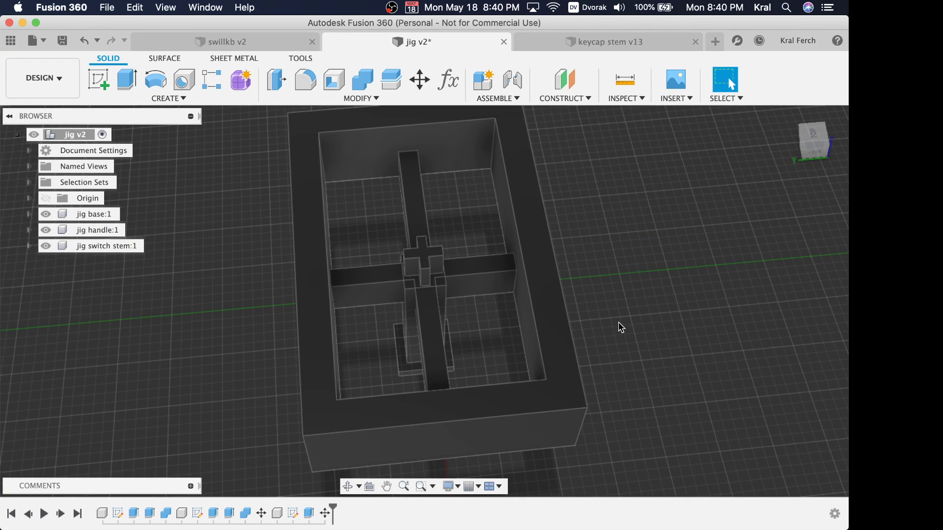
{"action": "middle_click_drag", "start_coordinate": [621, 327], "coordinate": [423, 378], "text": "shift"}
{"action": "middle_click_drag", "start_coordinate": [731, 83], "coordinate": [534, 285], "text": "shift"}
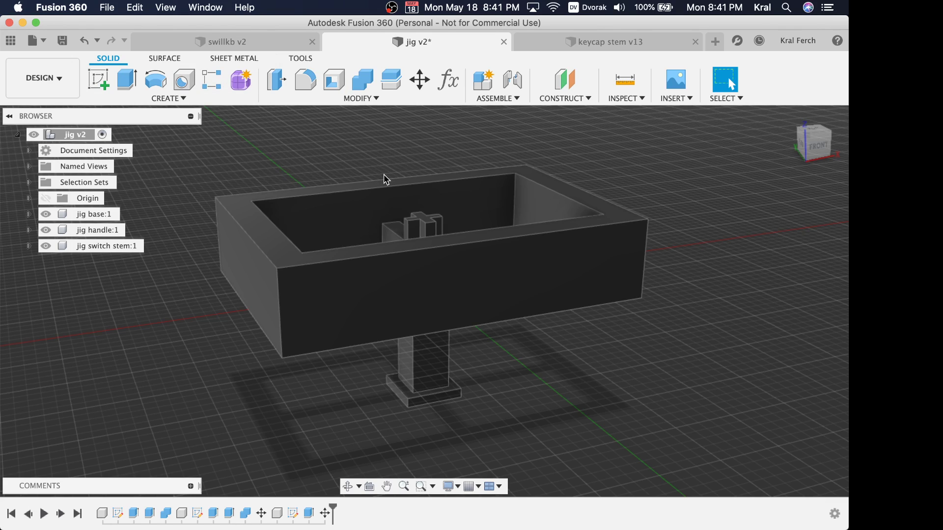
Step: Restore the keycap_width user parameter to 18 mm
{"action": "key", "text": "super+z"}
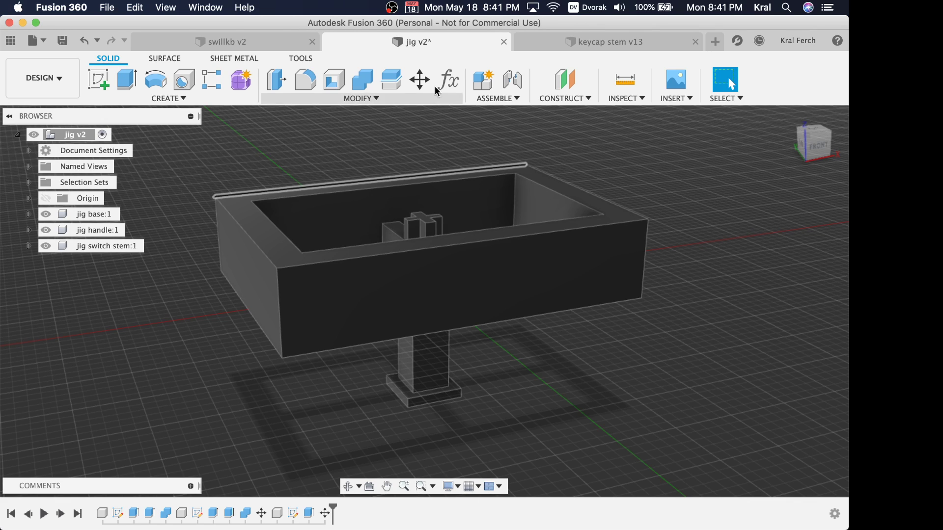
{"action": "left_click", "coordinate": [449, 78]}
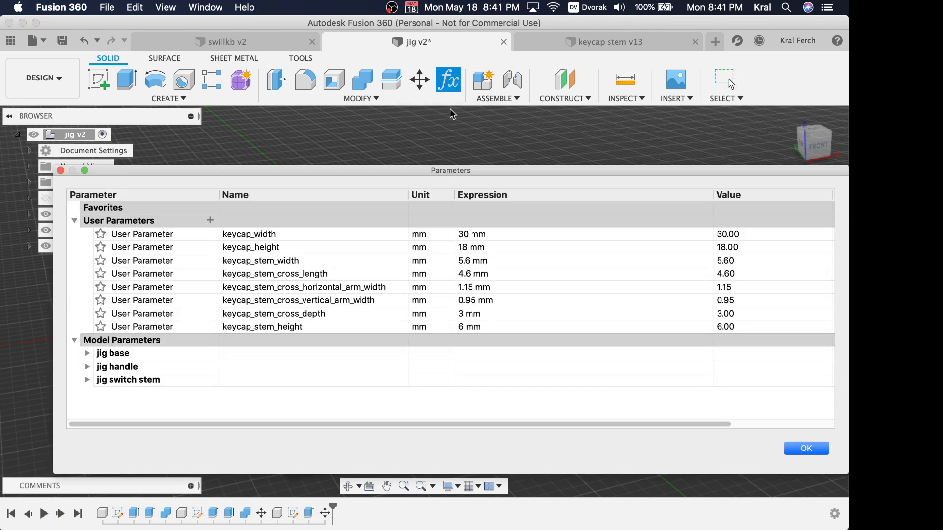
{"action": "left_click", "coordinate": [461, 234]}
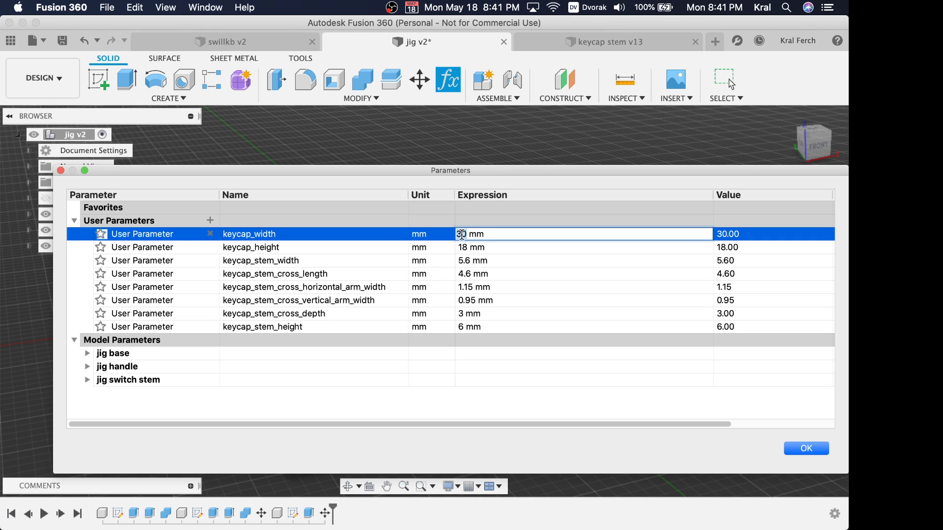
{"action": "key", "text": "BackSpace"}
{"action": "key", "text": "BackSpace"}
{"action": "type", "text": "18"}
{"action": "key", "text": "Tab"}
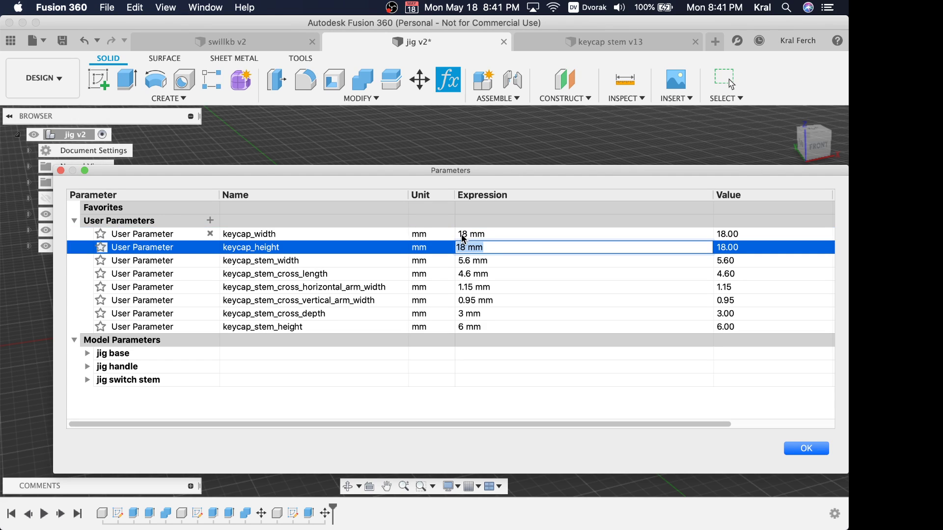
{"action": "key", "text": "Return"}
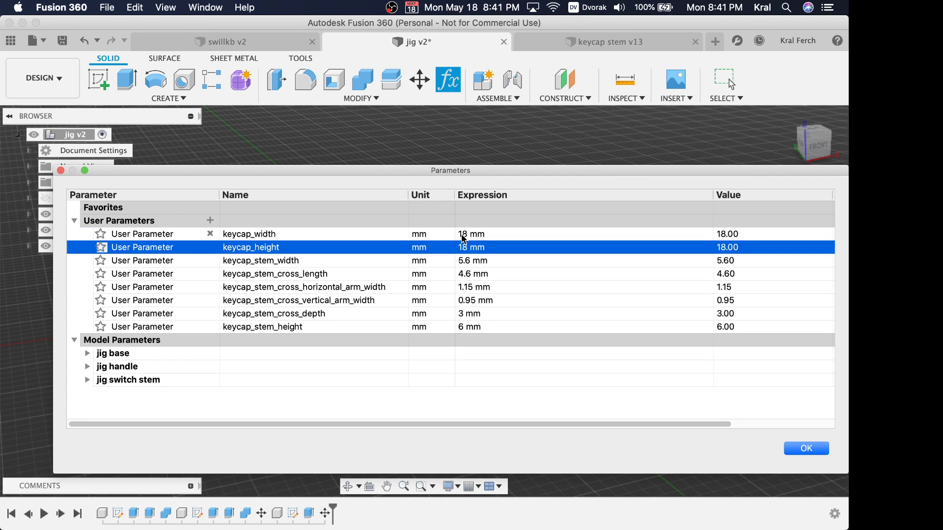
{"action": "left_click", "coordinate": [807, 450]}
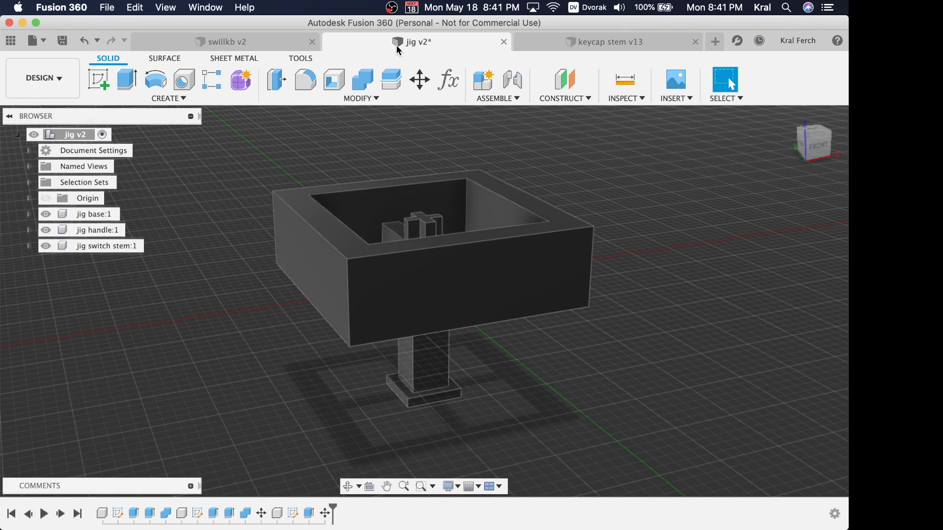
Step: Look at the keycap stem design, close the jig design without saving its changes, and close the keycap stem design
{"action": "left_click", "coordinate": [564, 43]}
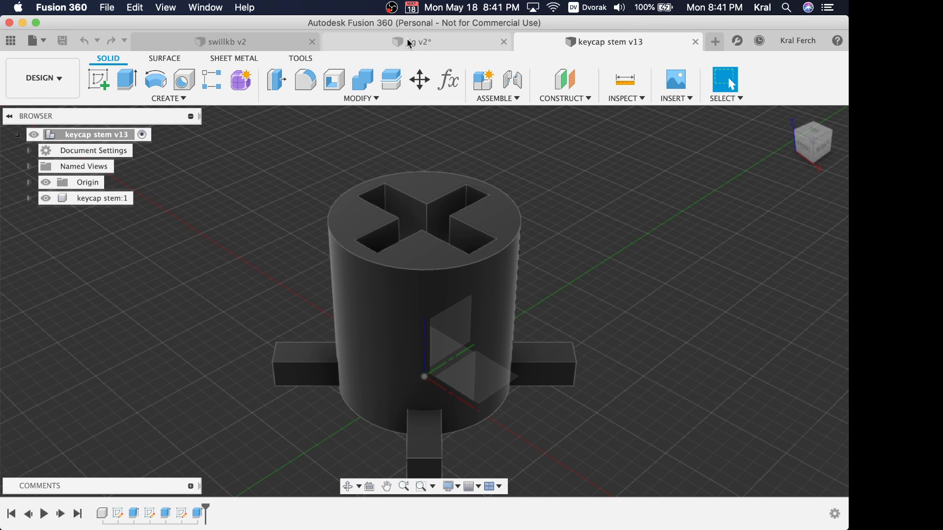
{"action": "left_click", "coordinate": [504, 42]}
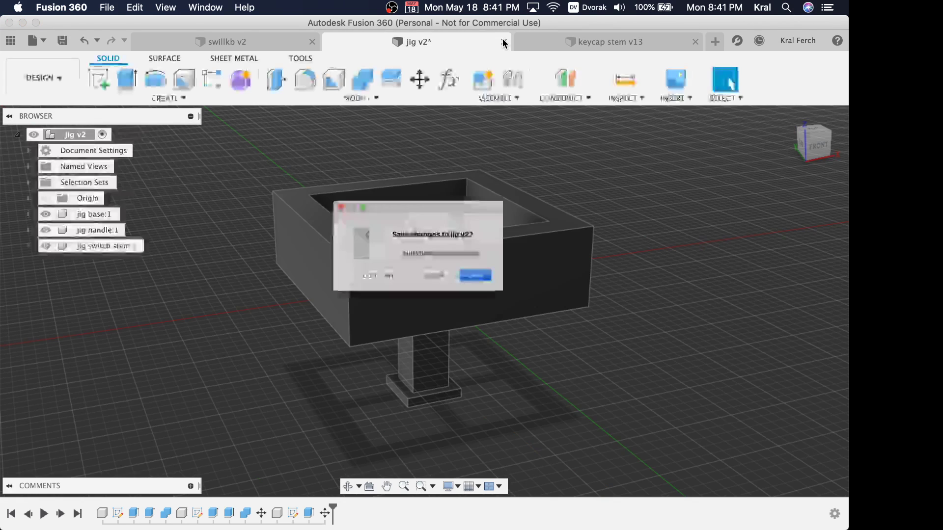
{"action": "left_click", "coordinate": [385, 281]}
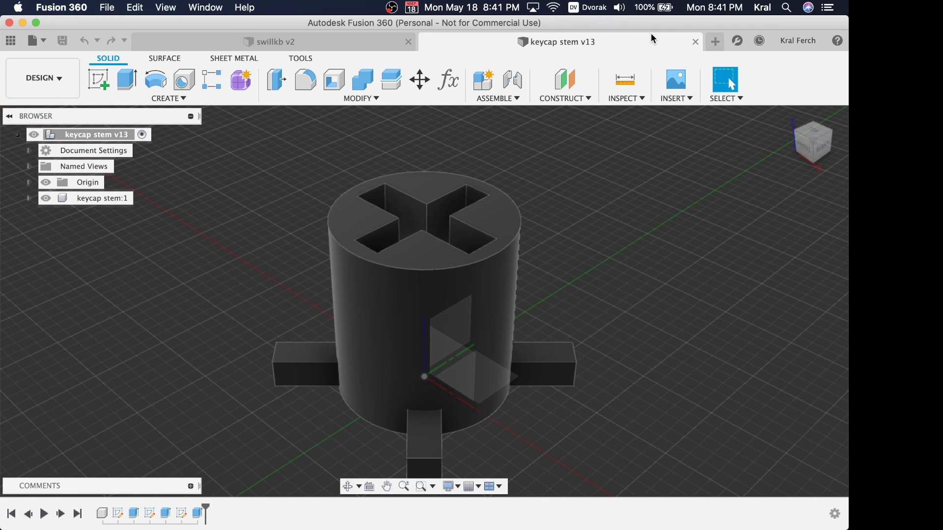
{"action": "left_click", "coordinate": [696, 41]}
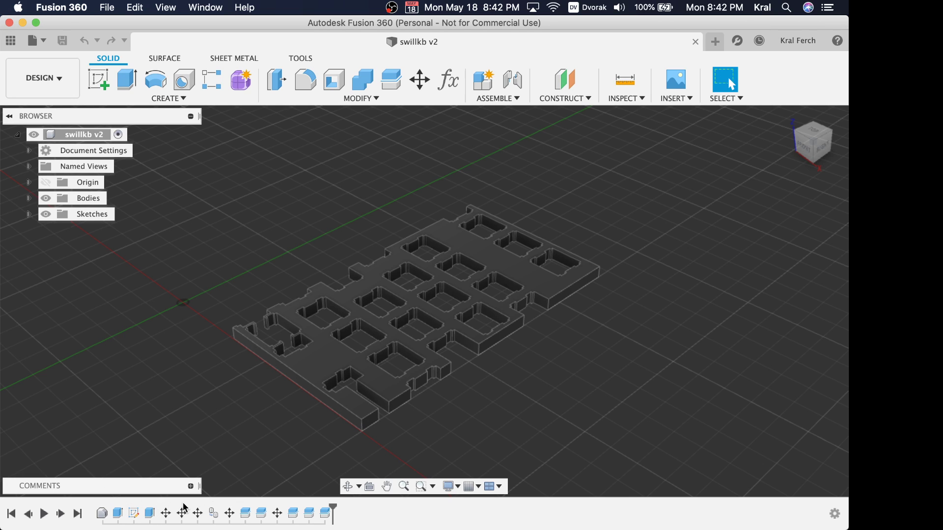
Step: Examine the swillkb plate's split and move features in the timeline, working backwards from Split5 to Split1
{"action": "left_click", "coordinate": [322, 514]}
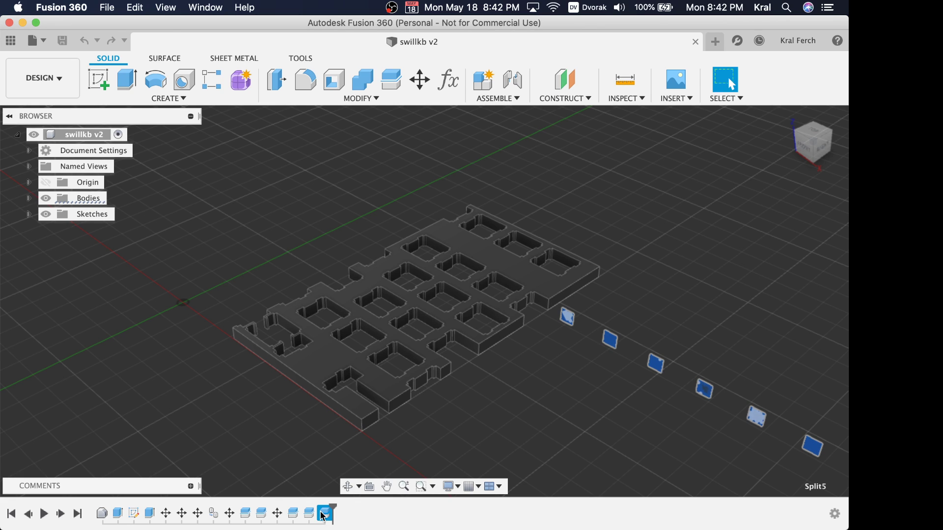
{"action": "left_click", "coordinate": [309, 513]}
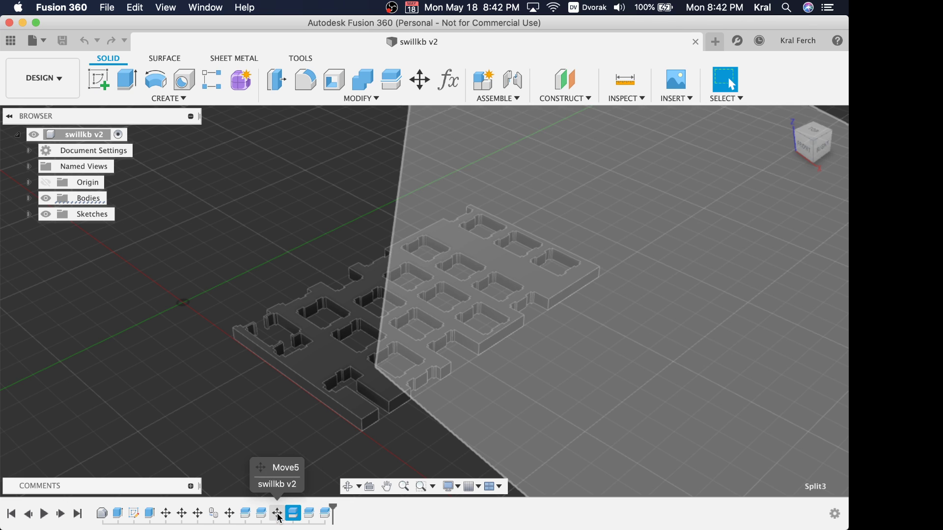
{"action": "left_click", "coordinate": [277, 514]}
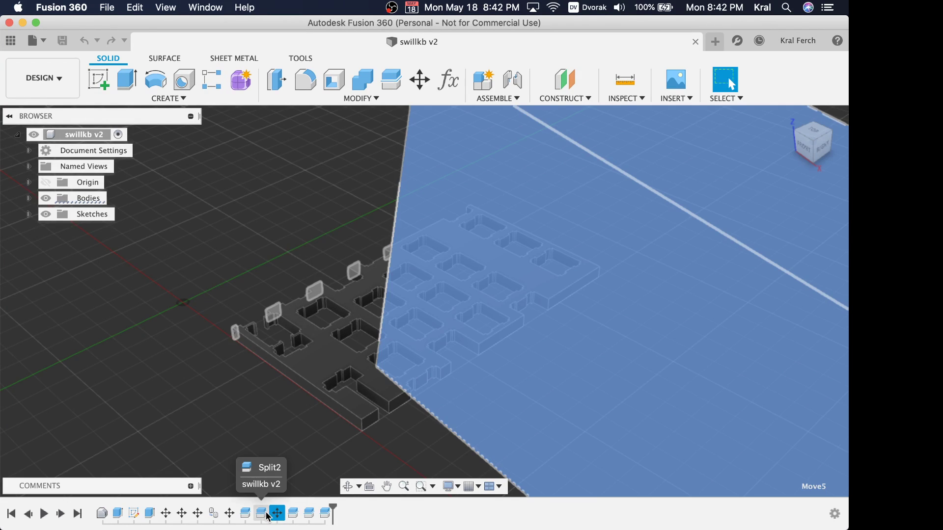
{"action": "left_click", "coordinate": [261, 514]}
{"action": "scroll", "coordinate": [290, 457], "scroll_direction": "up", "scroll_amount": 10}
{"action": "scroll", "coordinate": [290, 446], "scroll_direction": "down", "scroll_amount": 15}
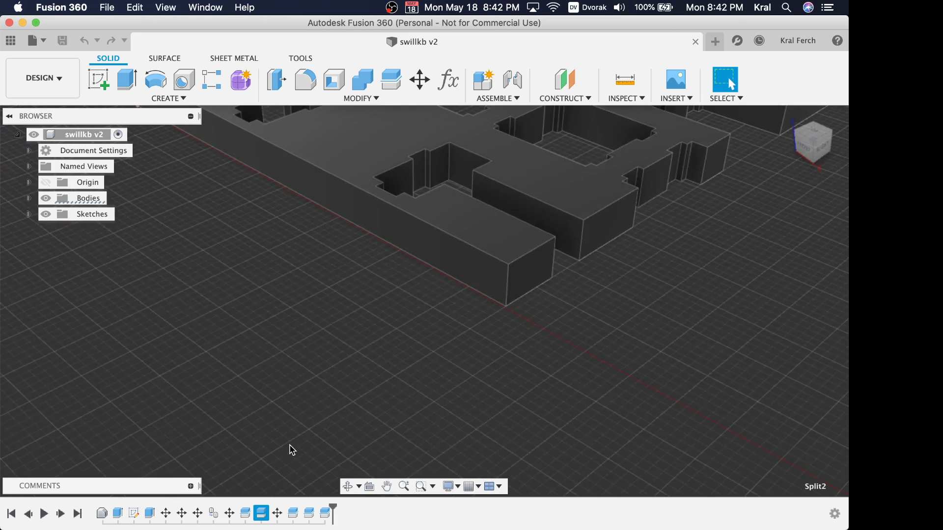
{"action": "left_click", "coordinate": [245, 514]}
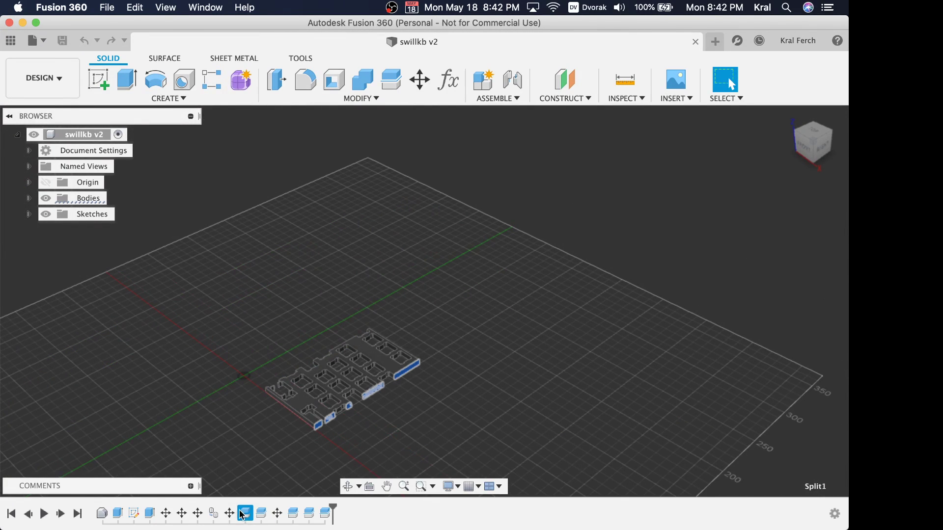
Step: Examine the swillkb plate's earlier timeline features, working backwards from Move4 to Sketch2, with the design's bodies listed
{"action": "left_click", "coordinate": [230, 513]}
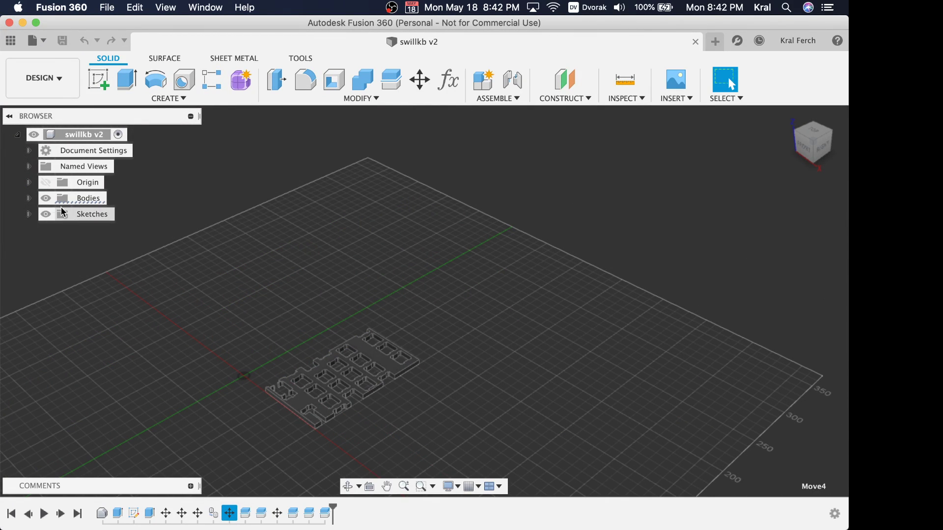
{"action": "left_click", "coordinate": [30, 199]}
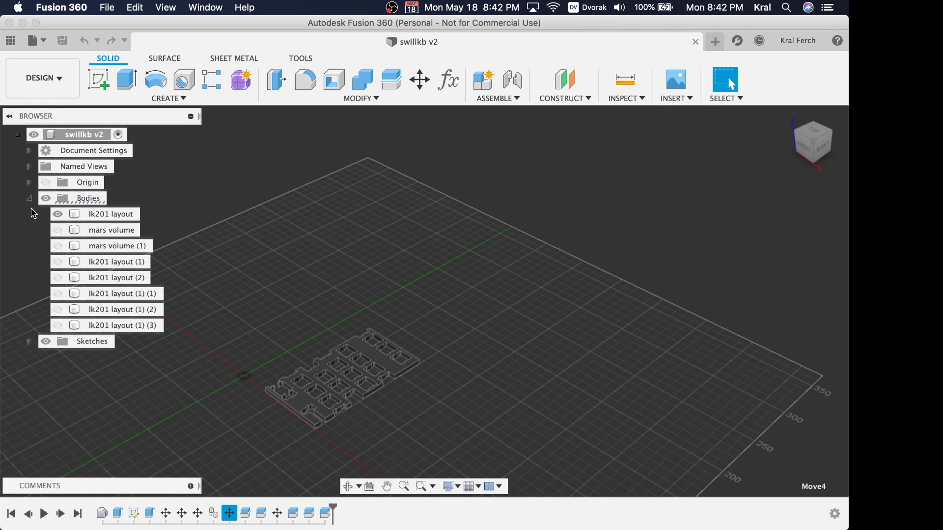
{"action": "left_click", "coordinate": [197, 513]}
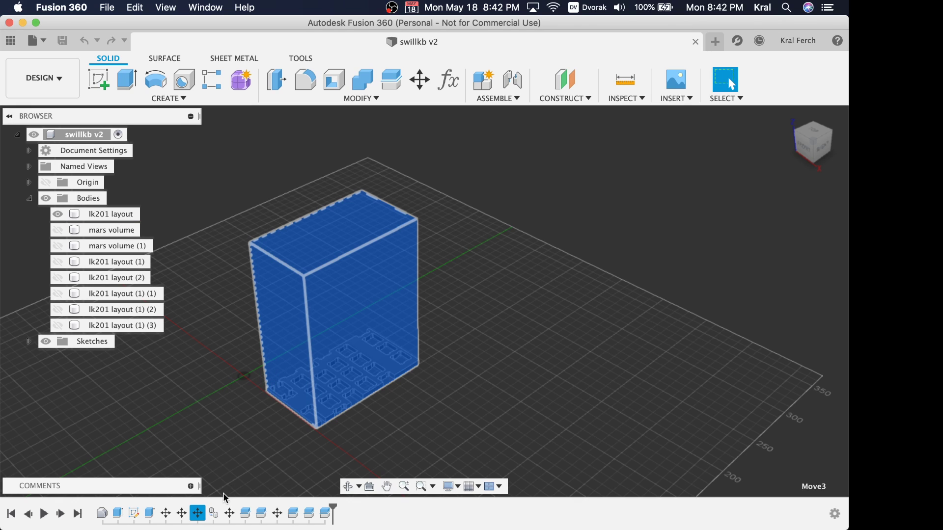
{"action": "left_click", "coordinate": [181, 519]}
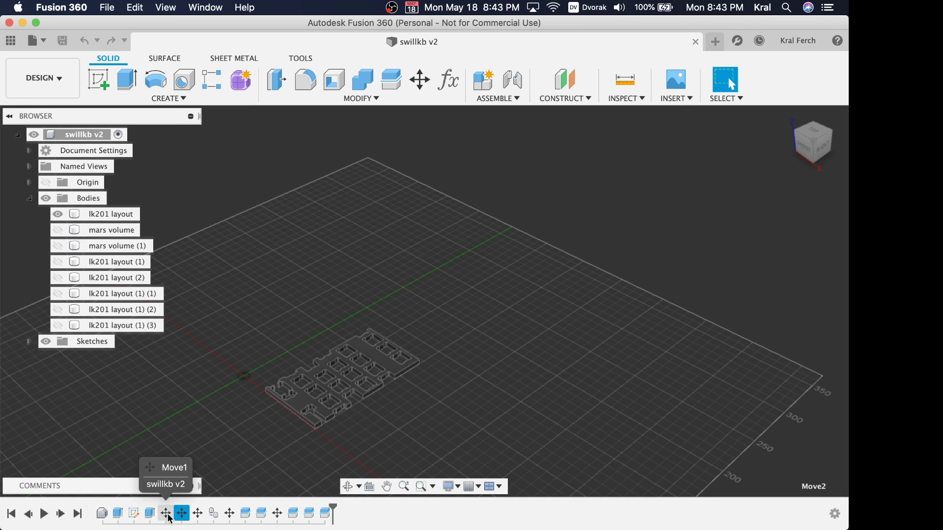
{"action": "left_click", "coordinate": [166, 516]}
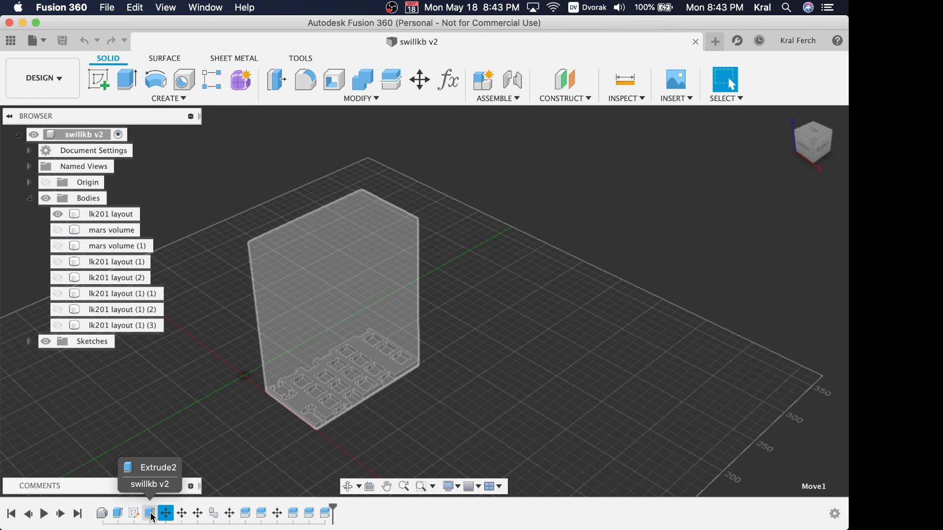
{"action": "left_click", "coordinate": [150, 514]}
{"action": "left_click", "coordinate": [135, 515]}
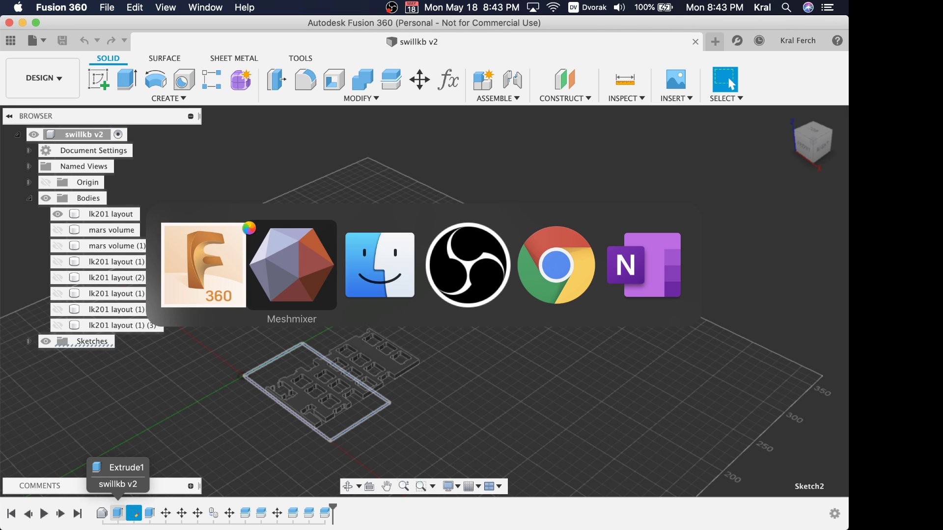
Step: Switch to Meshmixer and quit it, returning to the swillkb design in Fusion 360
{"action": "key", "text": "super+Tab"}
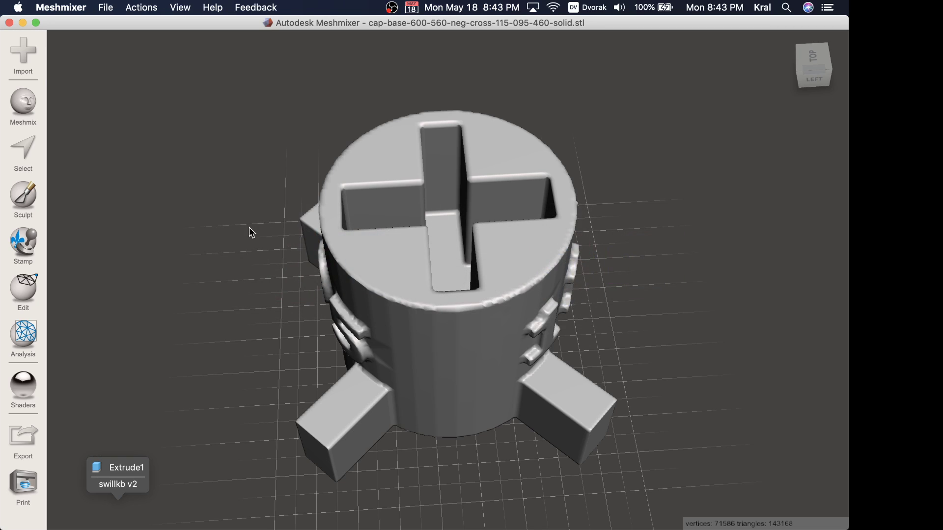
{"action": "key", "text": "super+Tab"}
{"action": "key", "text": "super+Tab"}
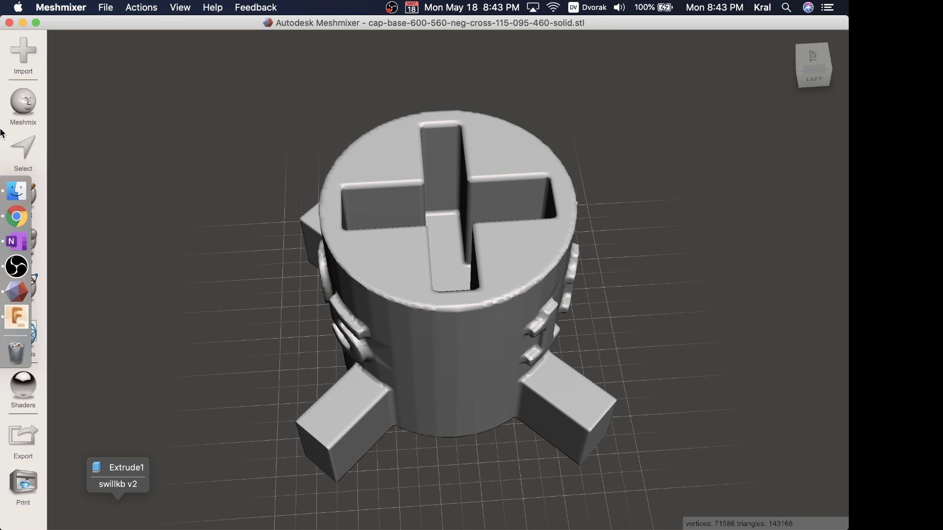
{"action": "left_click", "coordinate": [68, 10]}
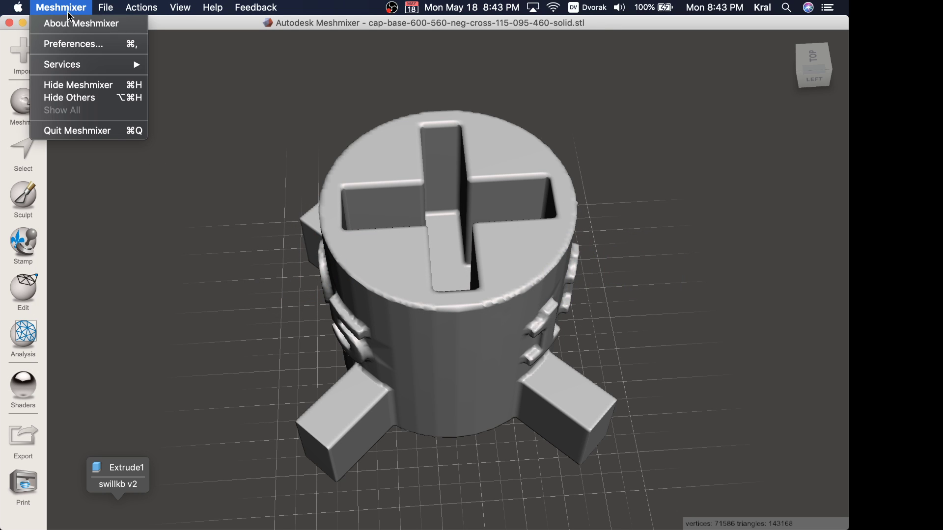
{"action": "left_click", "coordinate": [76, 131]}
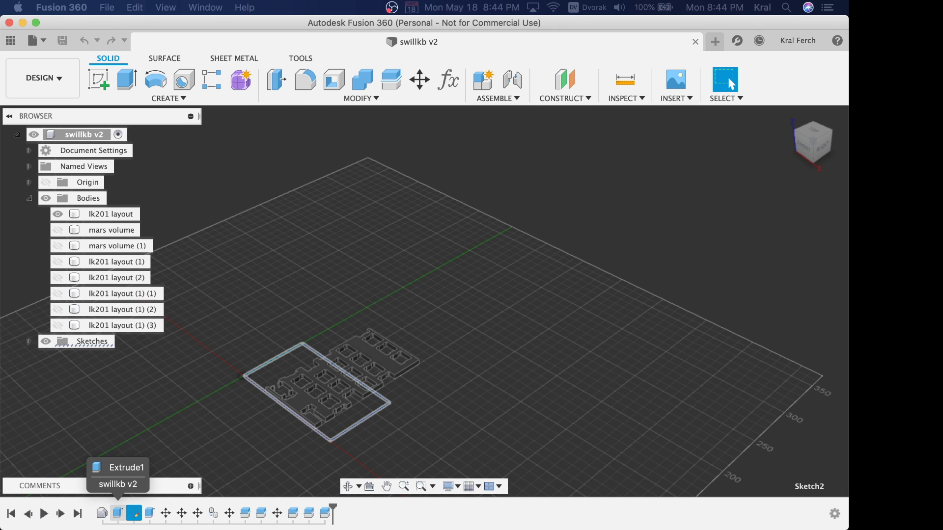
{"action": "key", "text": "super+Tab"}
{"action": "key", "text": "super+Tab"}
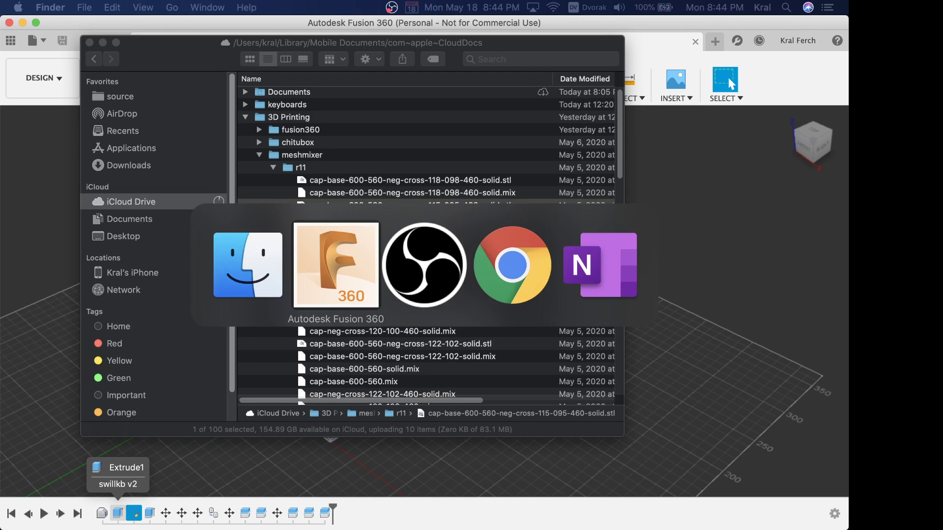
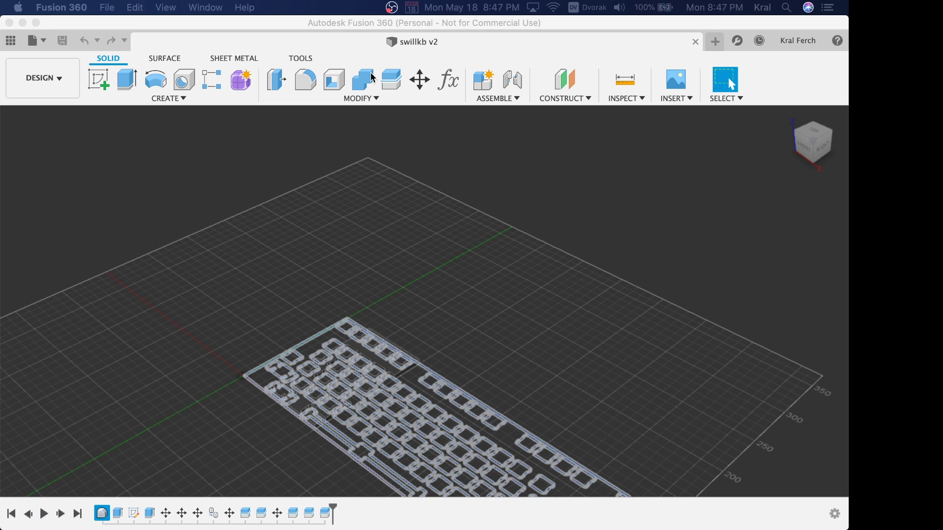
Step: Quit Fusion 360
{"action": "left_click", "coordinate": [36, 23]}
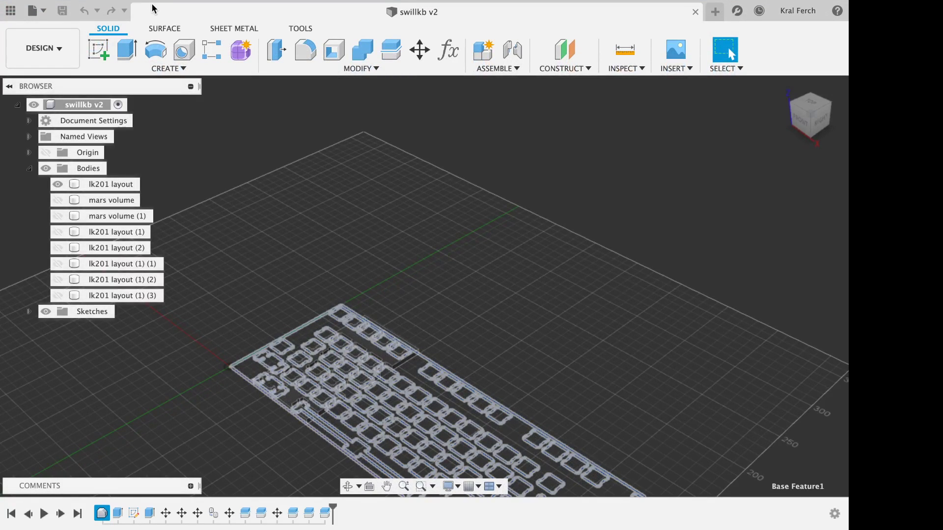
{"action": "mouse_move", "coordinate": [14, 5]}
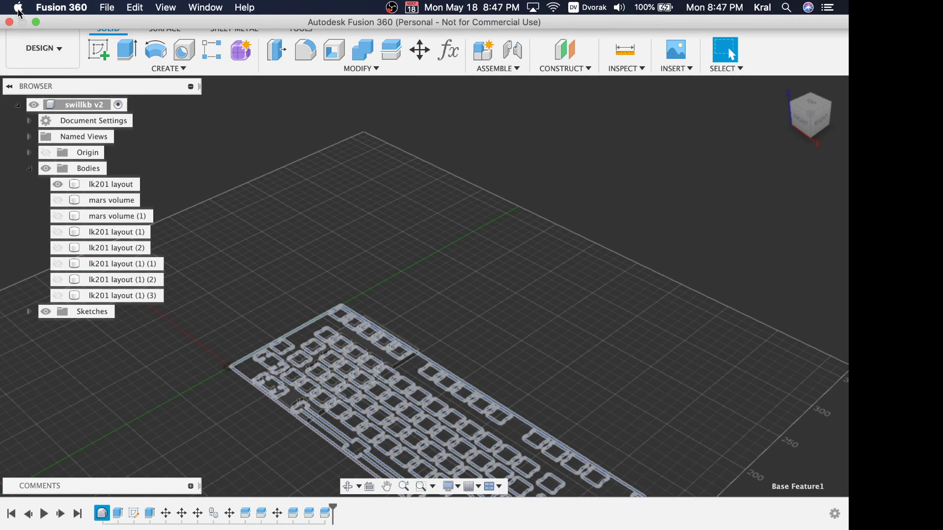
{"action": "left_click", "coordinate": [47, 9]}
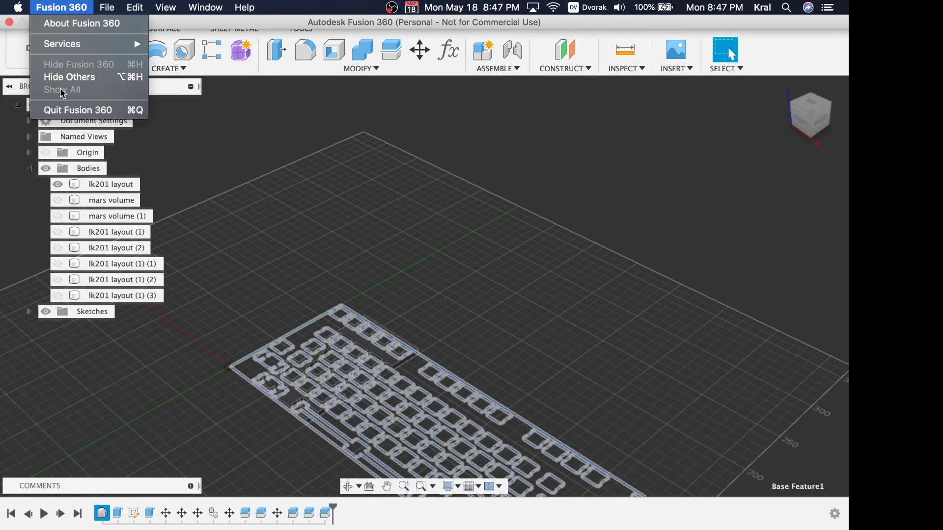
{"action": "left_click", "coordinate": [63, 109]}
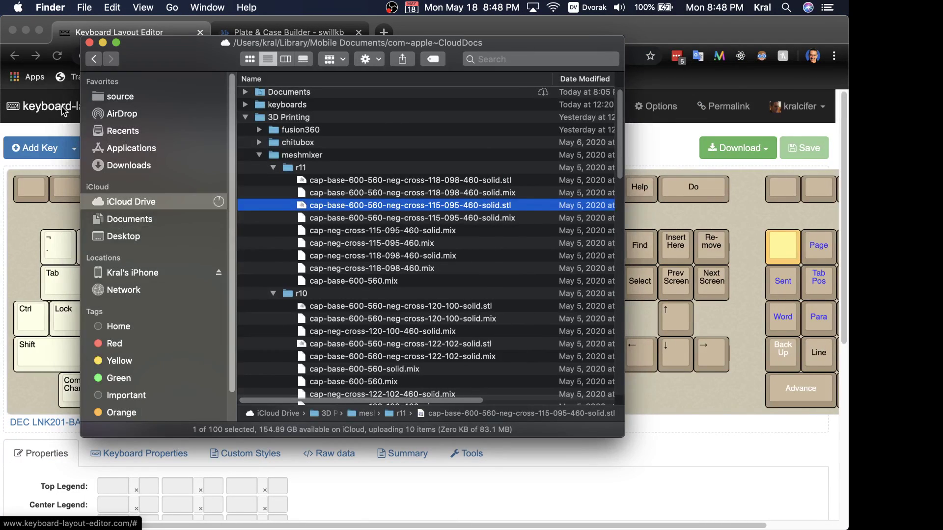
Step: Switch to Chrome, look across the full width of the DEC LNK201-BA keyboard layout, and display its raw data
{"action": "left_click", "coordinate": [555, 486]}
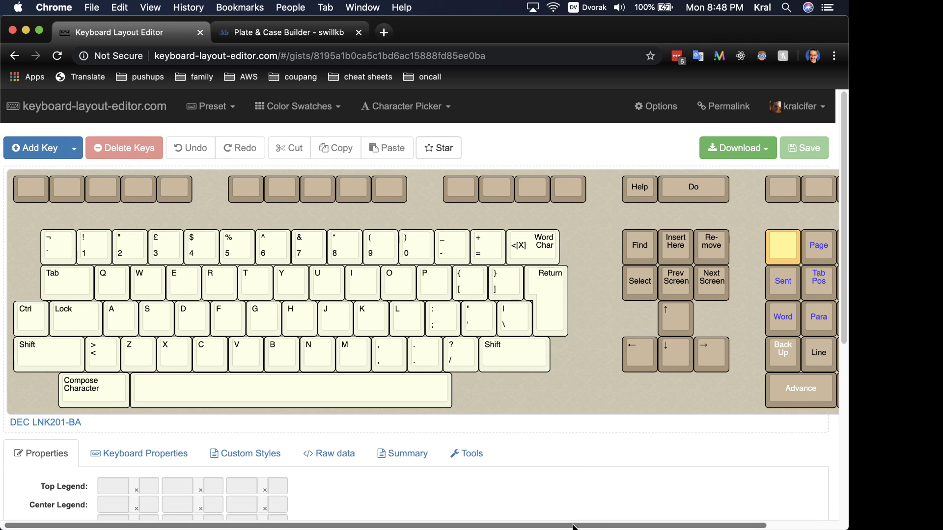
{"action": "left_click_drag", "start_coordinate": [574, 527], "coordinate": [660, 526]}
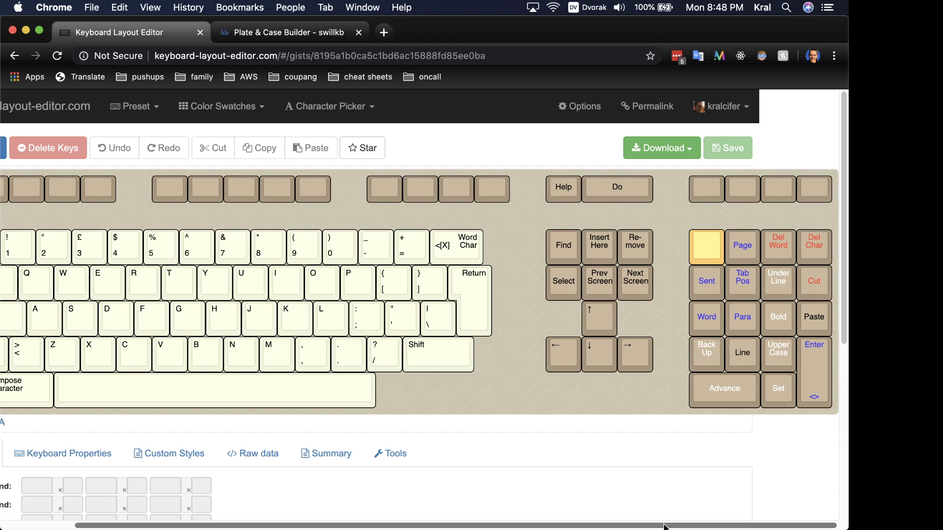
{"action": "left_click_drag", "start_coordinate": [668, 528], "coordinate": [431, 529]}
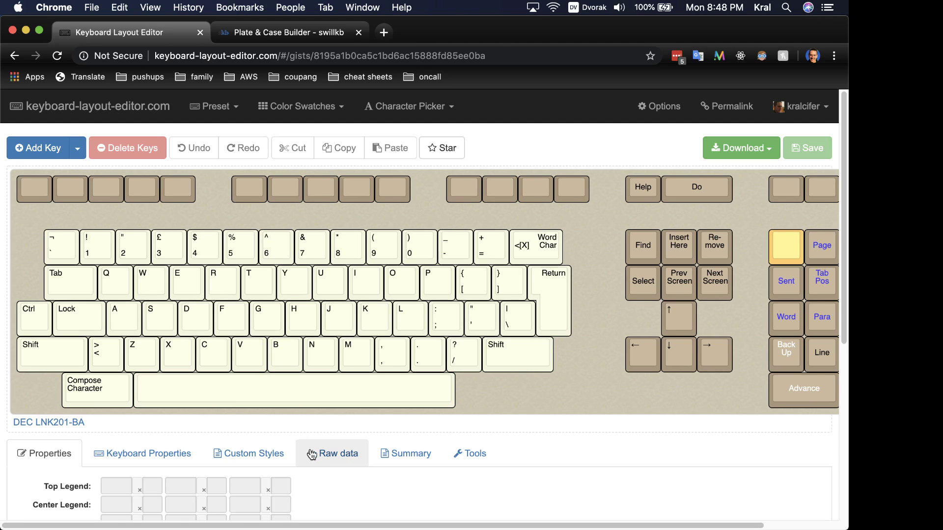
{"action": "left_click", "coordinate": [330, 463]}
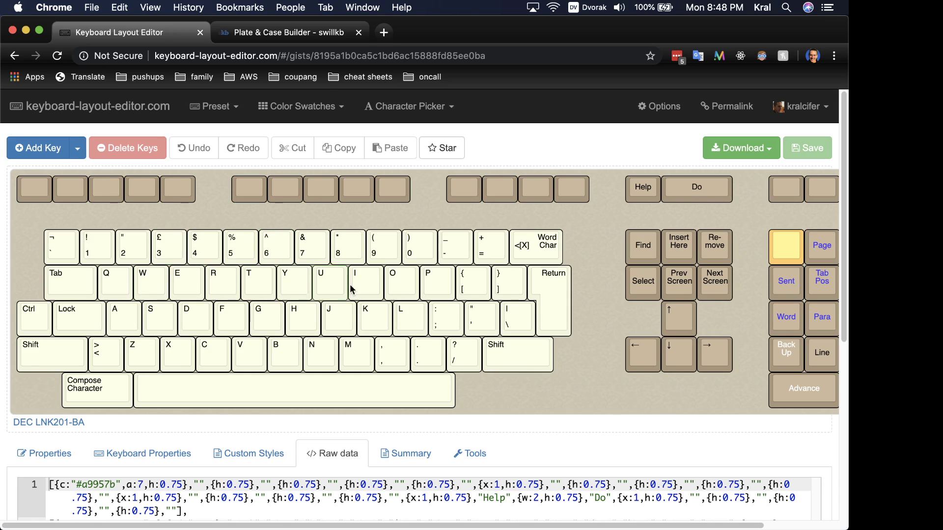
Step: Compare the Plate & Case Builder's plate layout input with the raw data in Keyboard Layout Editor
{"action": "left_click", "coordinate": [265, 33]}
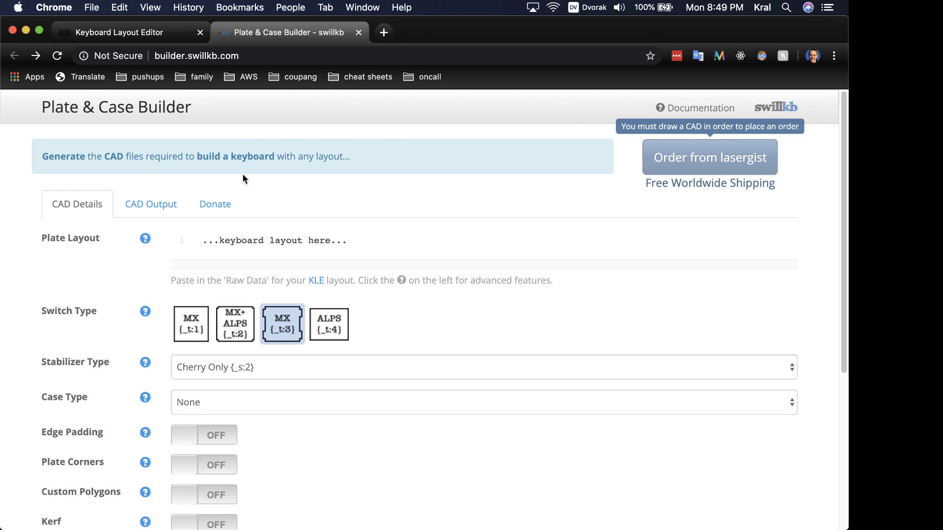
{"action": "left_click", "coordinate": [227, 241]}
{"action": "left_click", "coordinate": [123, 32]}
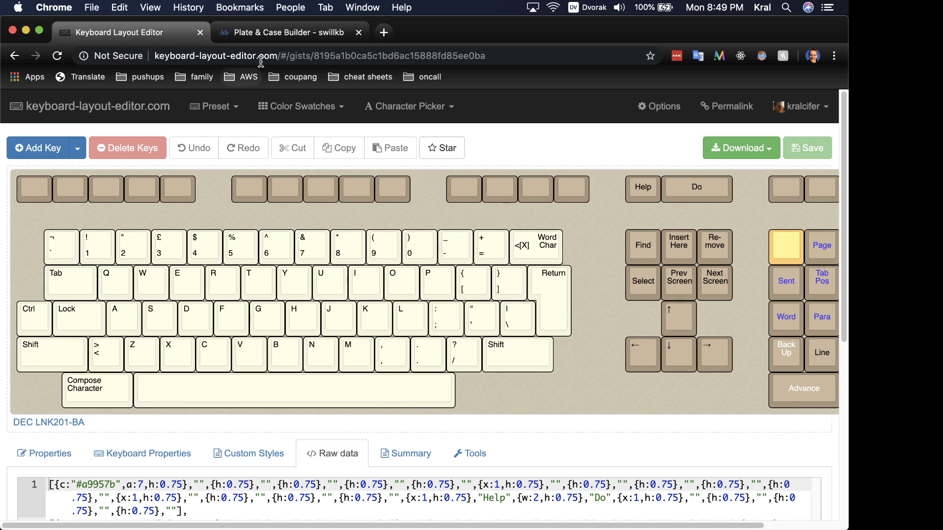
{"action": "left_click", "coordinate": [268, 32]}
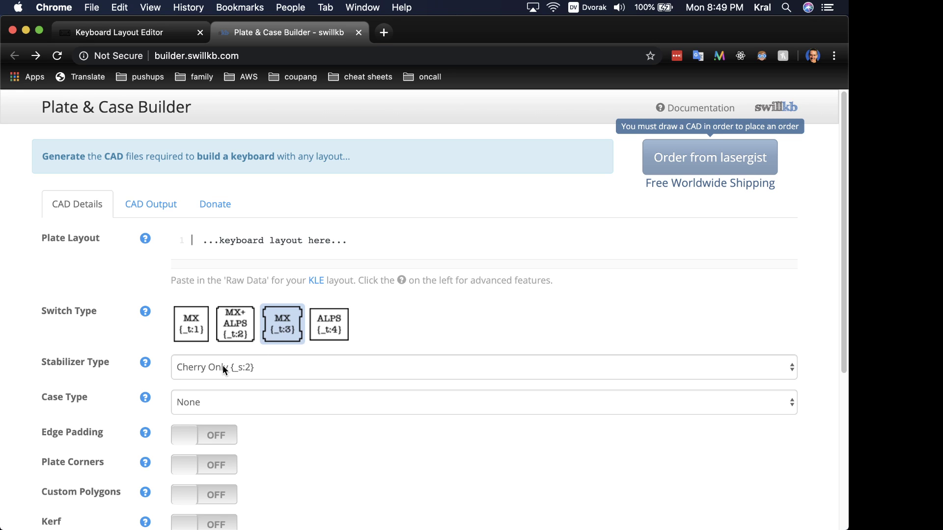
Step: Review the builder's plate options and case type choices, keeping the case type at None, and try drawing the CAD
{"action": "scroll", "coordinate": [295, 407], "scroll_direction": "down", "scroll_amount": 1}
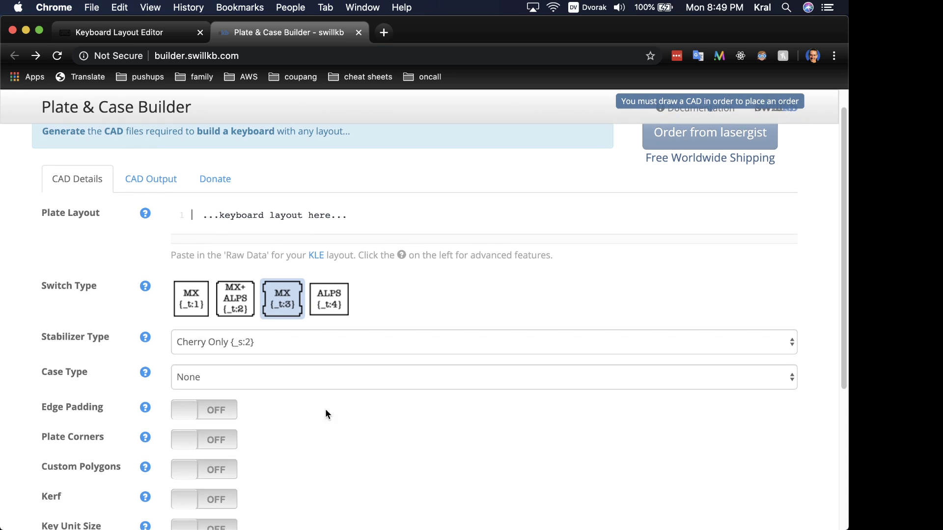
{"action": "left_click", "coordinate": [258, 376]}
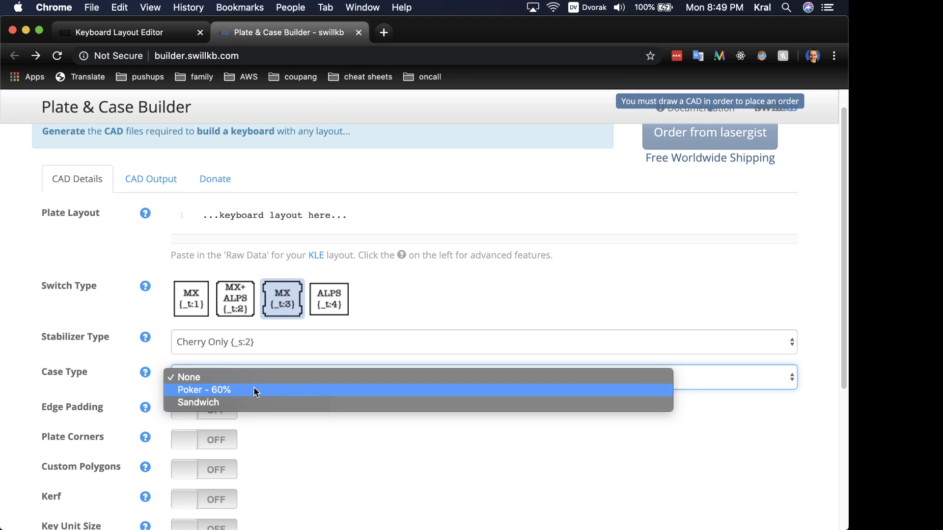
{"action": "left_click", "coordinate": [752, 436]}
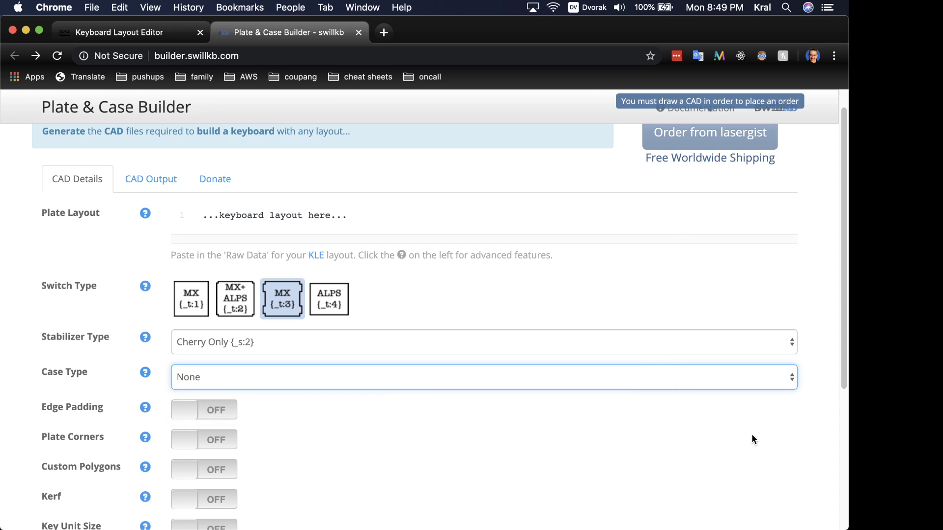
{"action": "scroll", "coordinate": [560, 418], "scroll_direction": "down", "scroll_amount": 5}
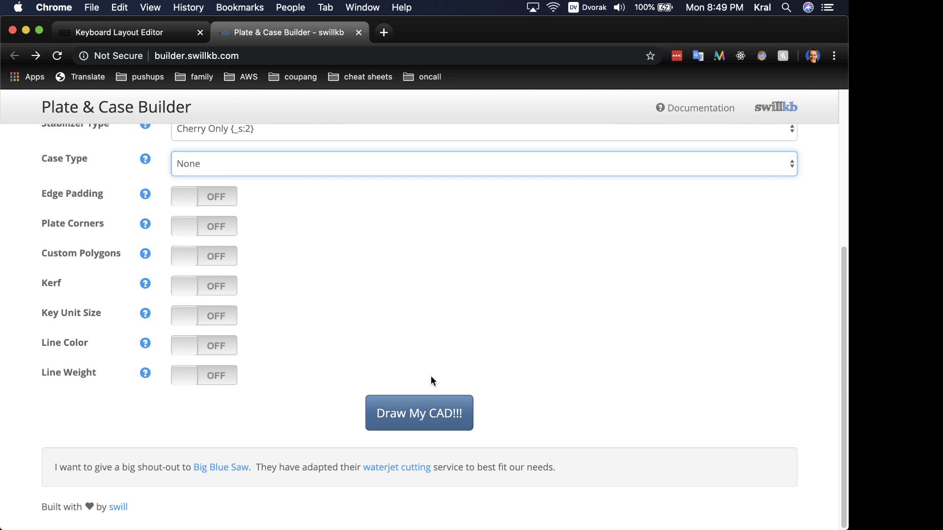
{"action": "left_click", "coordinate": [414, 413]}
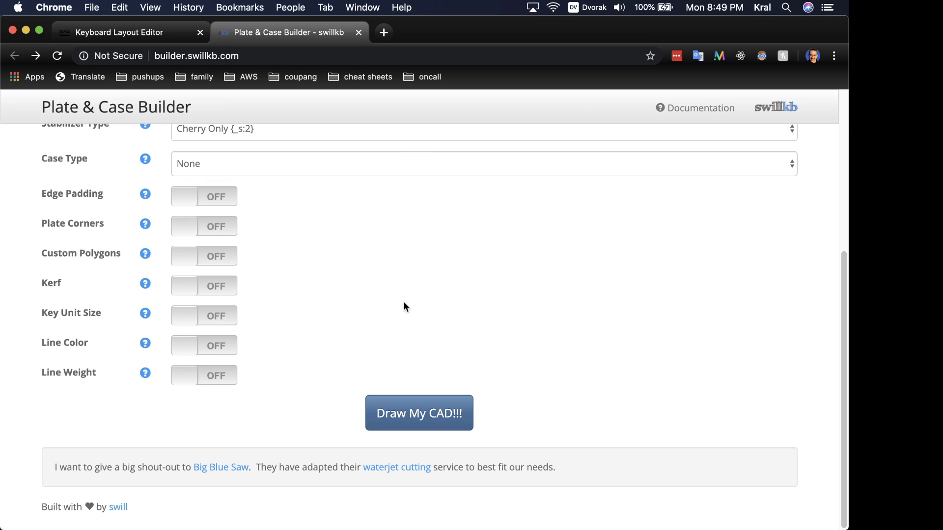
Step: Select all of the DEC LNK201-BA layout's raw data in Keyboard Layout Editor
{"action": "left_click", "coordinate": [116, 37]}
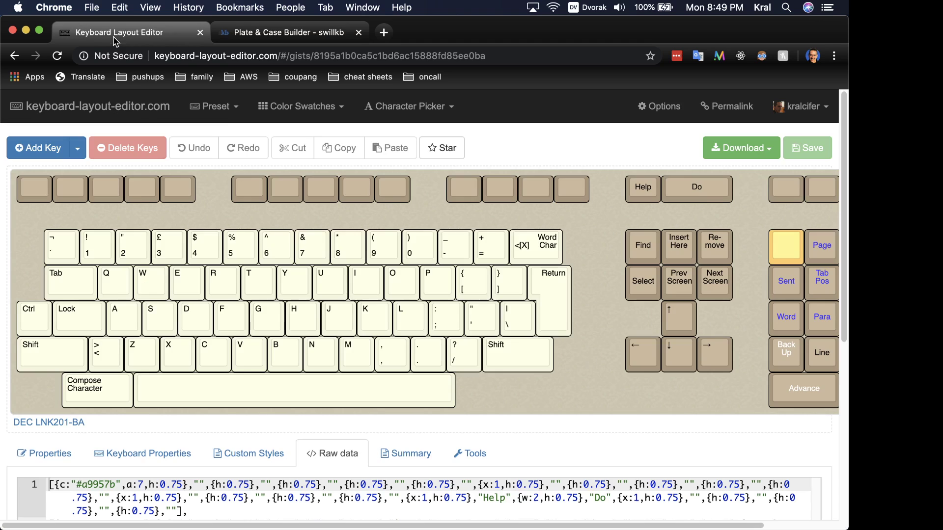
{"action": "left_click", "coordinate": [370, 499]}
{"action": "key", "text": "super+a"}
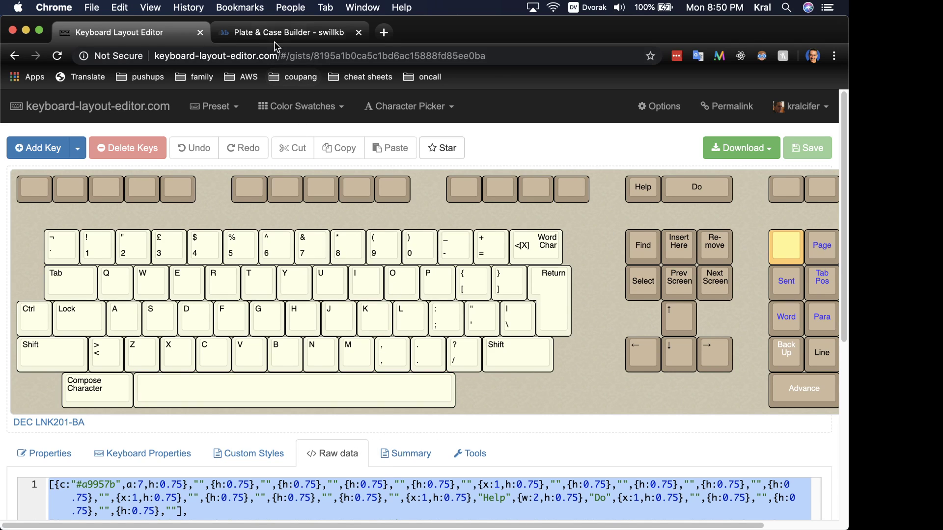
Step: Close the Plate & Case Builder page and reopen builder.swillkb.com in a new browser tab by looking up "swillkb"
{"action": "left_click", "coordinate": [288, 29]}
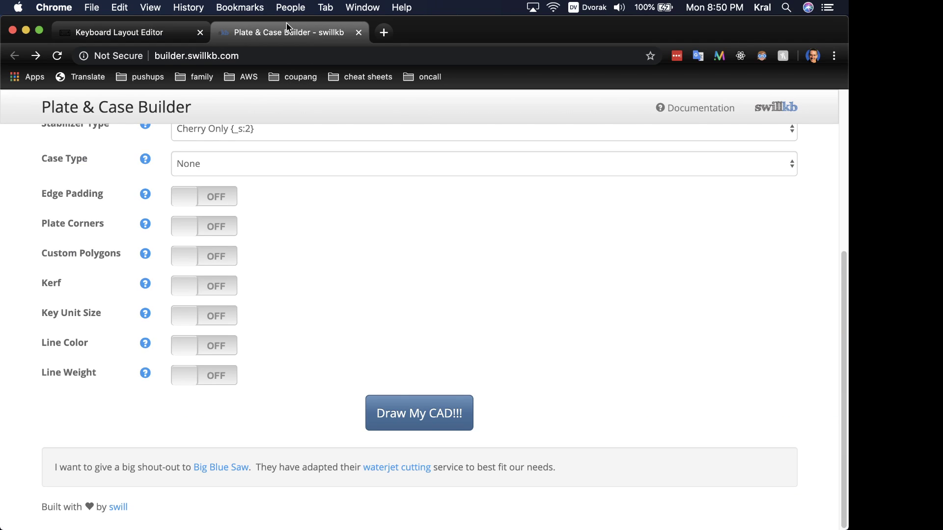
{"action": "key", "text": "super+w"}
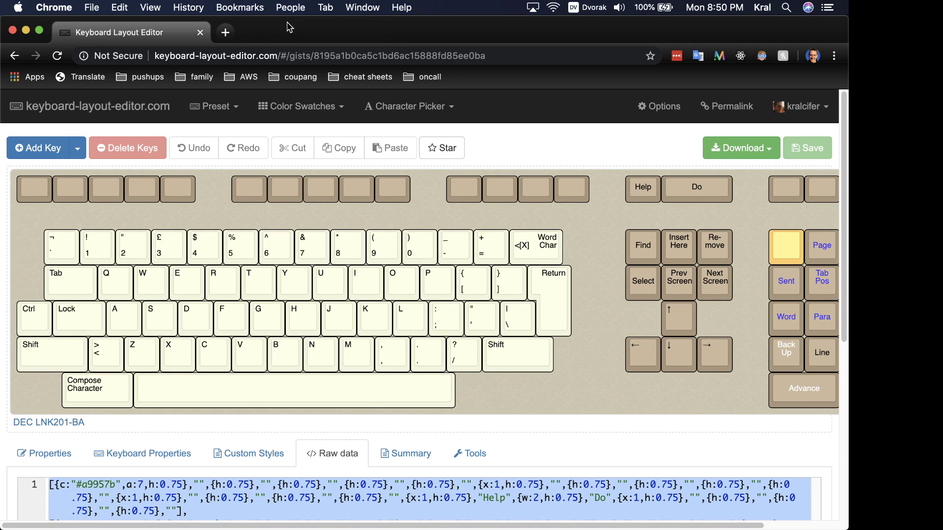
{"action": "left_click", "coordinate": [227, 33]}
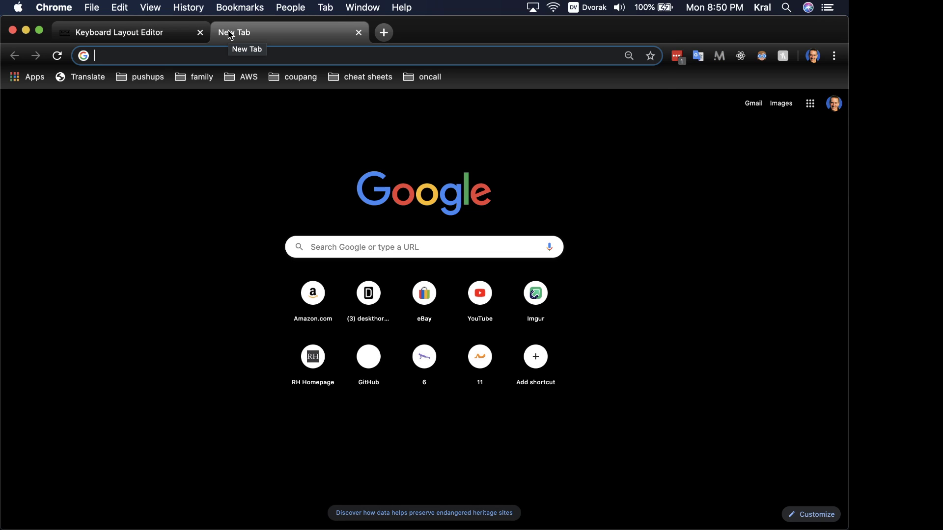
{"action": "type", "text": "swillkb"}
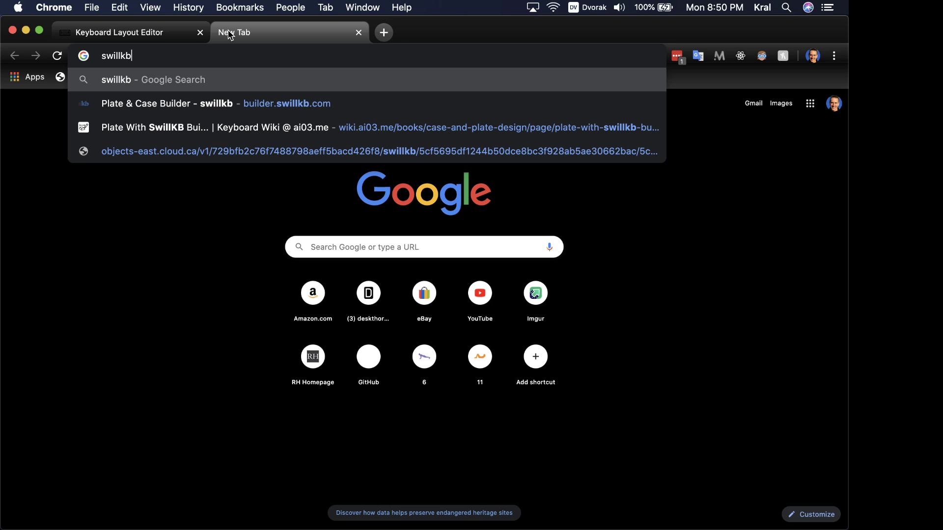
{"action": "key", "text": "Down"}
{"action": "key", "text": "Return"}
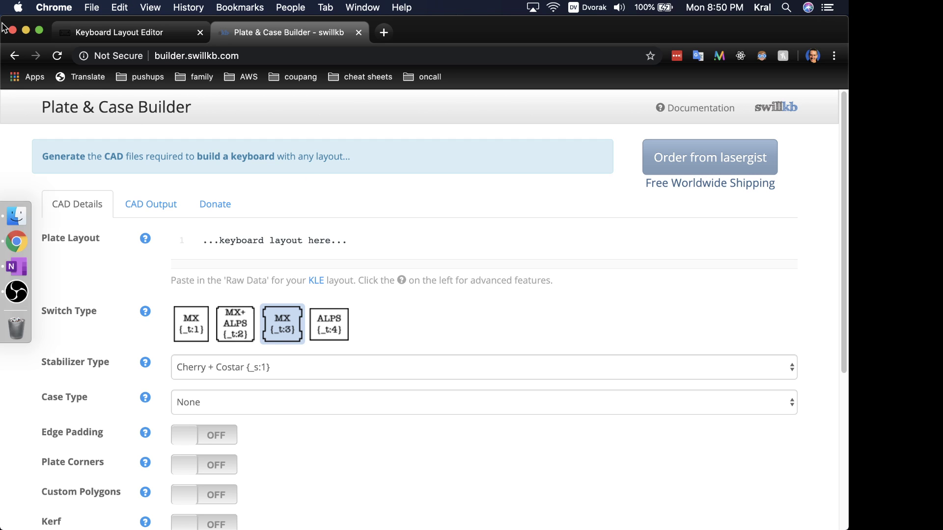
Step: Copy the selected raw data of the DEC LNK201-BA layout in Keyboard Layout Editor
{"action": "left_click", "coordinate": [127, 33]}
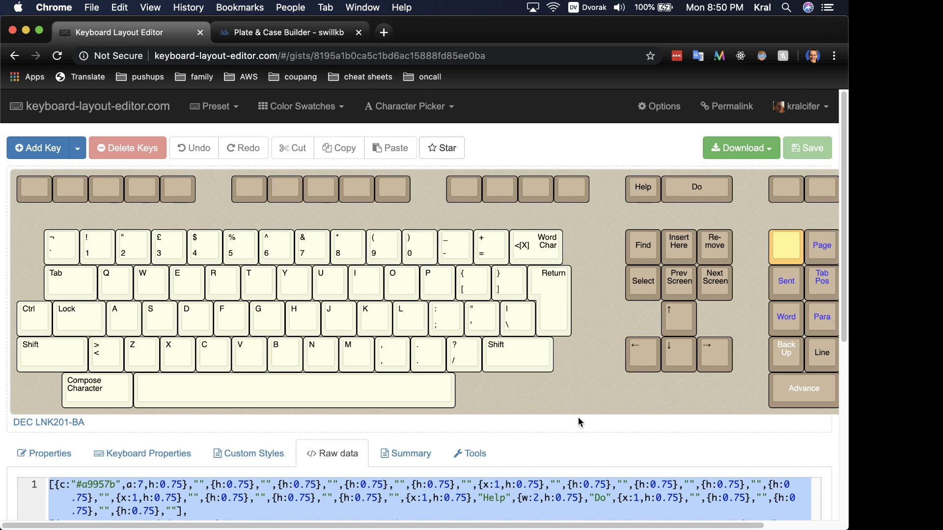
{"action": "scroll", "coordinate": [578, 417], "scroll_direction": "down", "scroll_amount": 3}
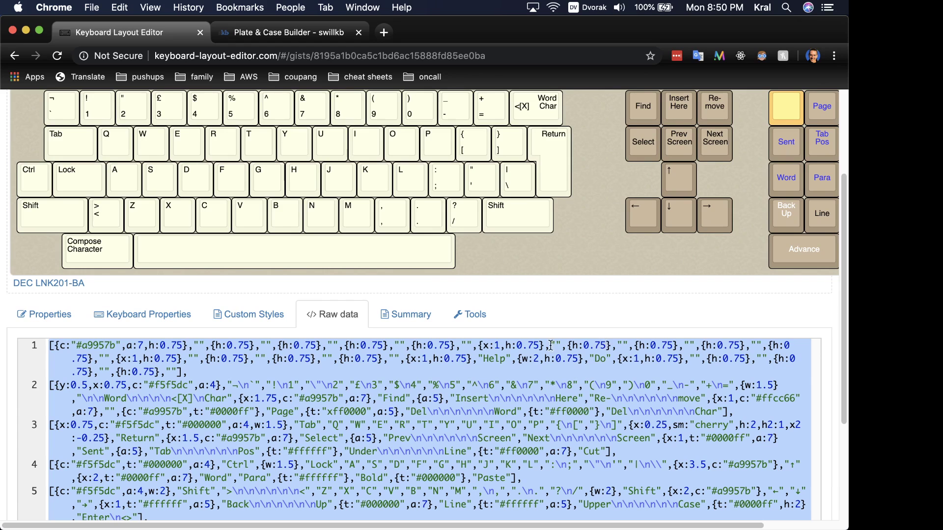
{"action": "right_click", "coordinate": [494, 405]}
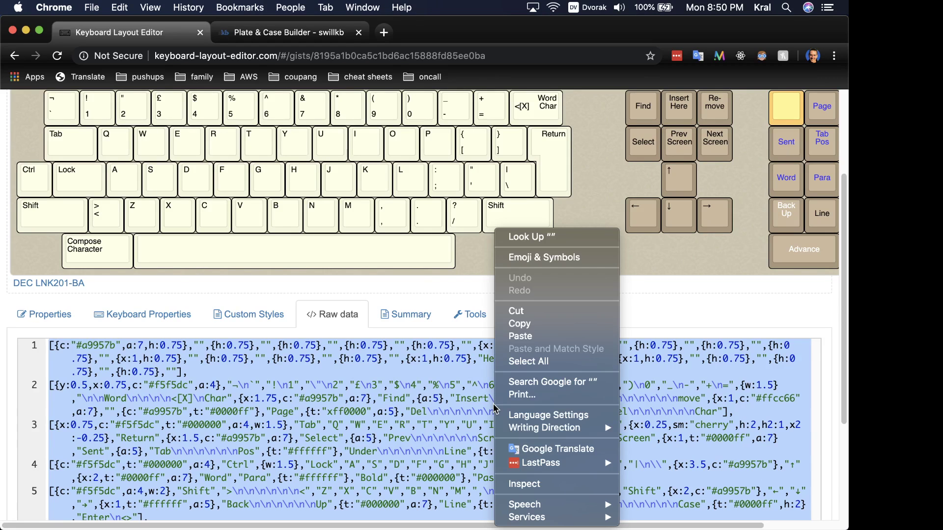
{"action": "left_click", "coordinate": [518, 324]}
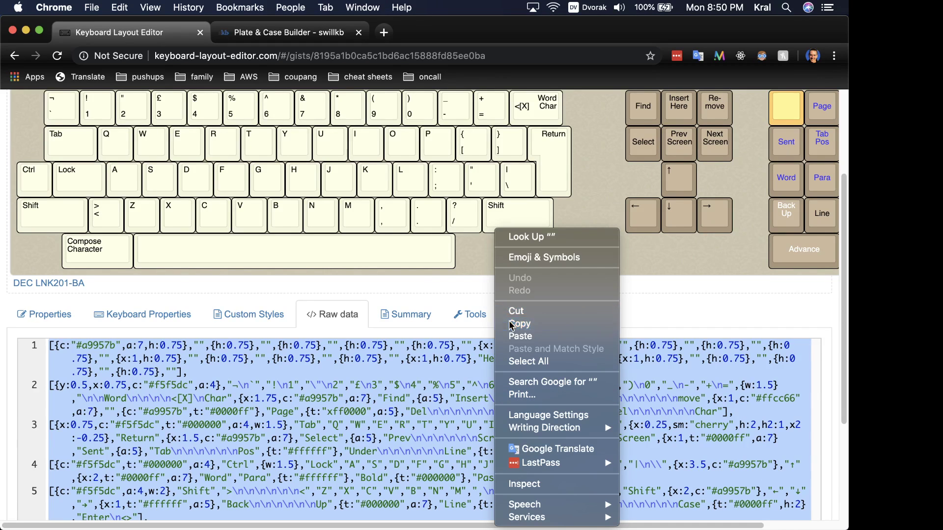
Step: Paste the copied layout data as the plate layout in the Plate & Case Builder and draw the CAD with the default options
{"action": "left_click", "coordinate": [297, 34]}
{"action": "right_click", "coordinate": [289, 252]}
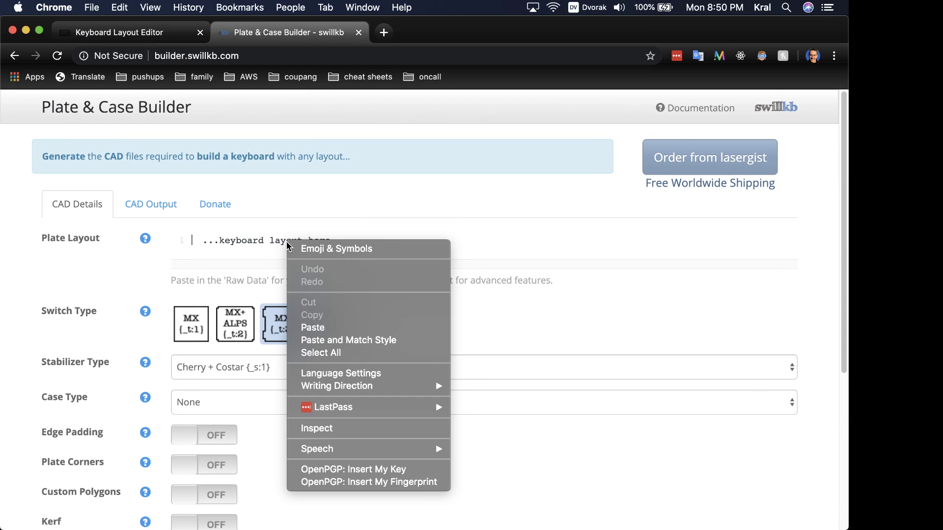
{"action": "left_click", "coordinate": [312, 328]}
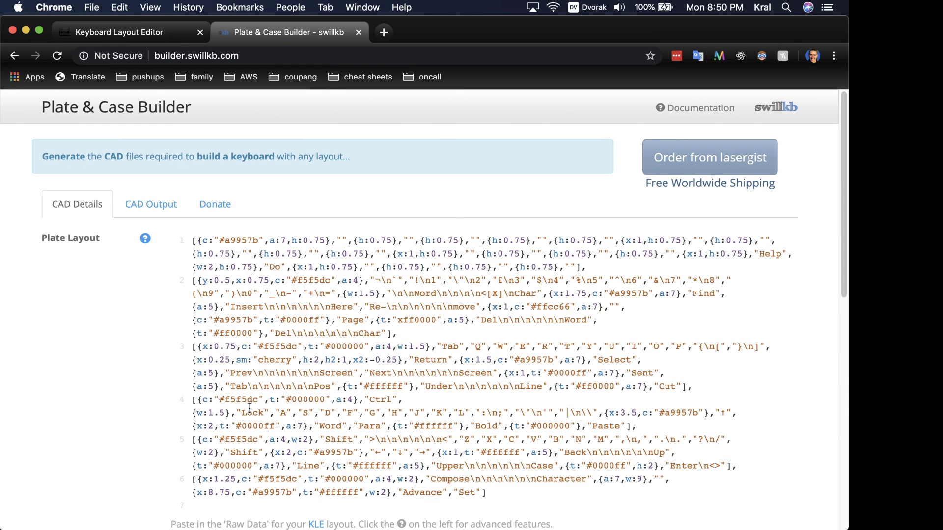
{"action": "scroll", "coordinate": [108, 391], "scroll_direction": "down", "scroll_amount": 10}
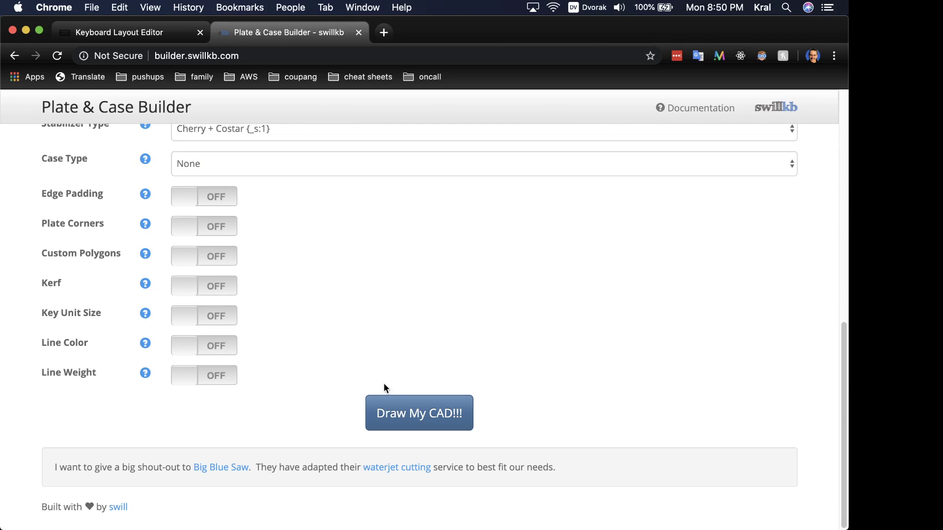
{"action": "left_click", "coordinate": [412, 411]}
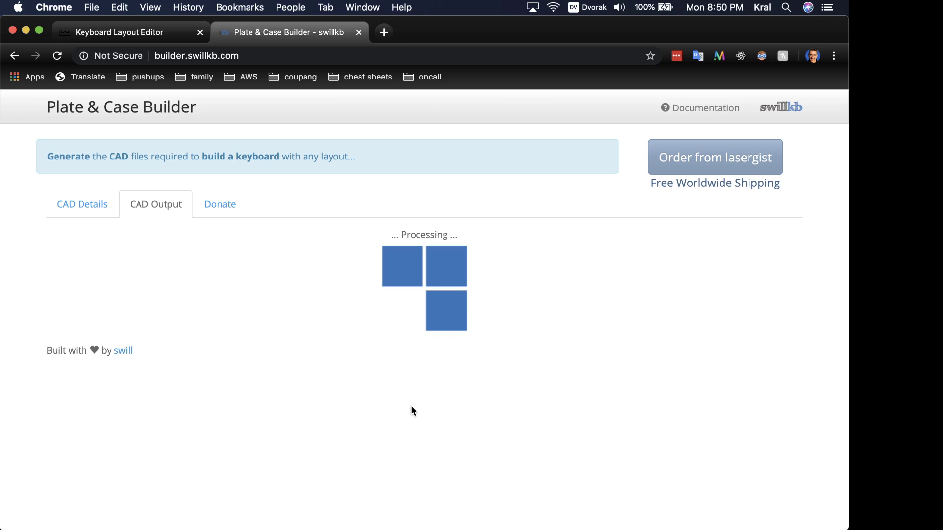